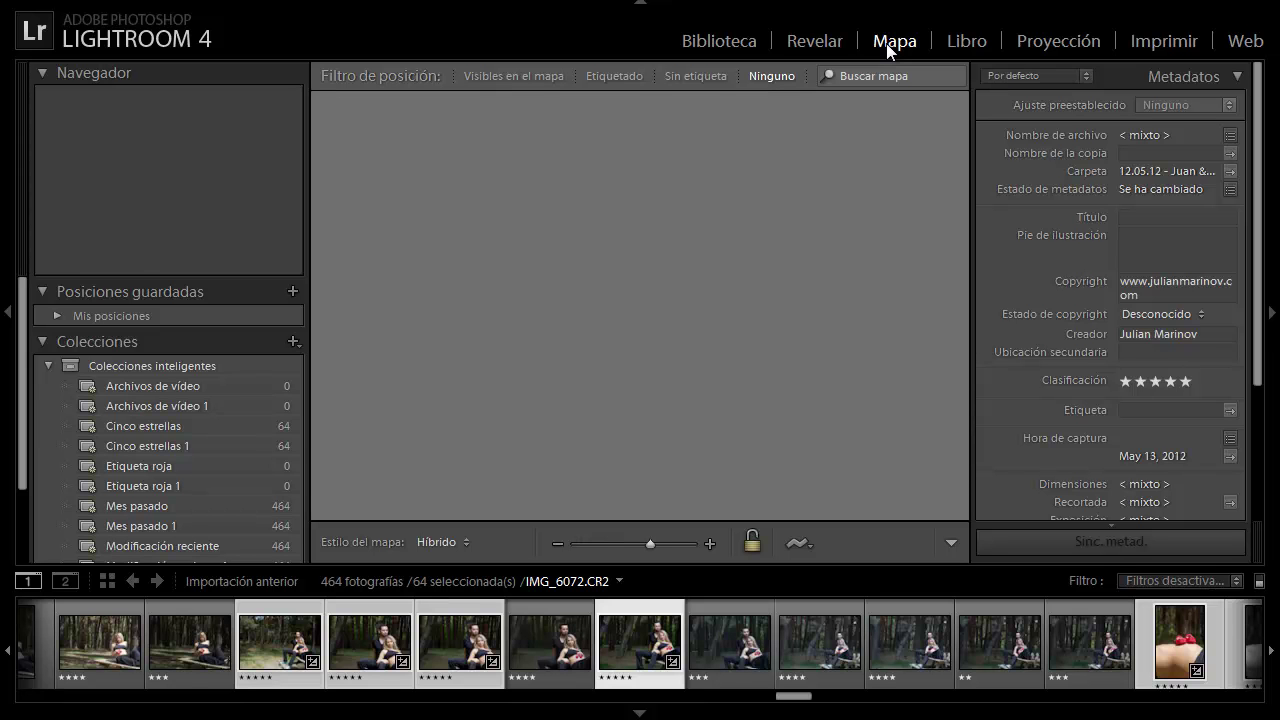
# - Browse the filmstrip back to the first photo, IMG_5776.CR2, and view its metadata
pyautogui.click(724, 640)
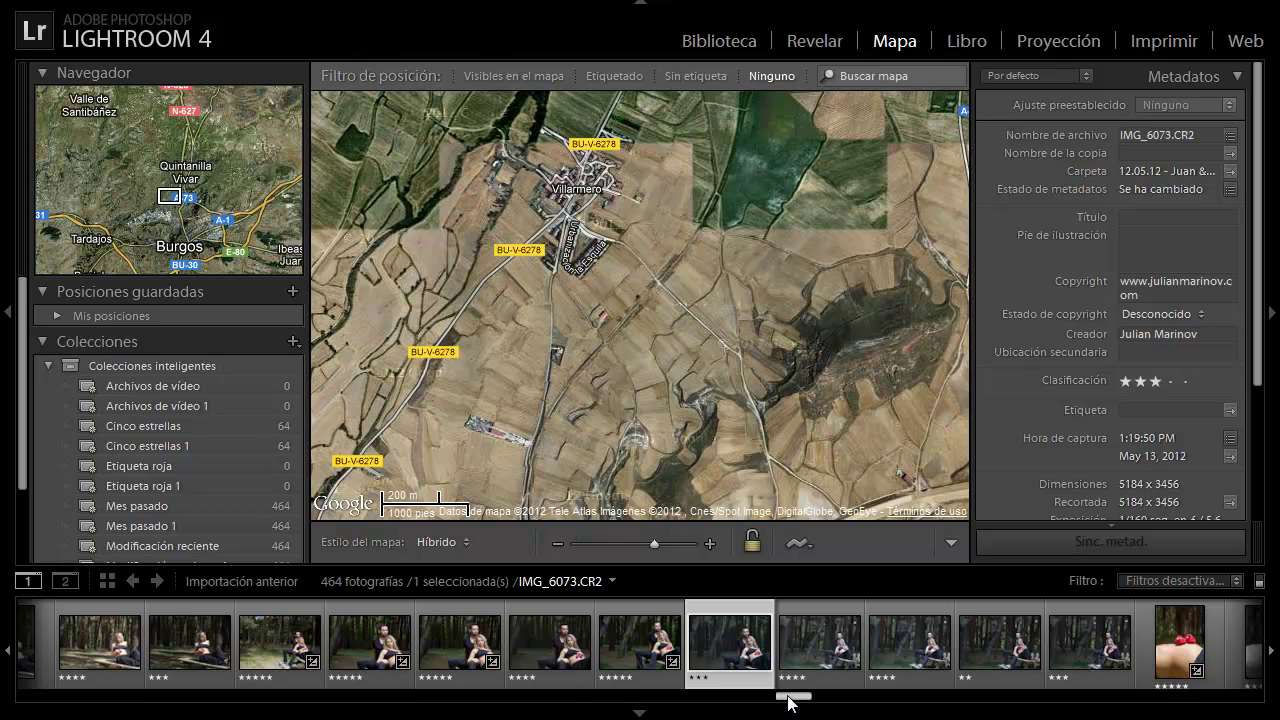
pyautogui.moveTo(788, 697); pyautogui.dragTo(10, 695)
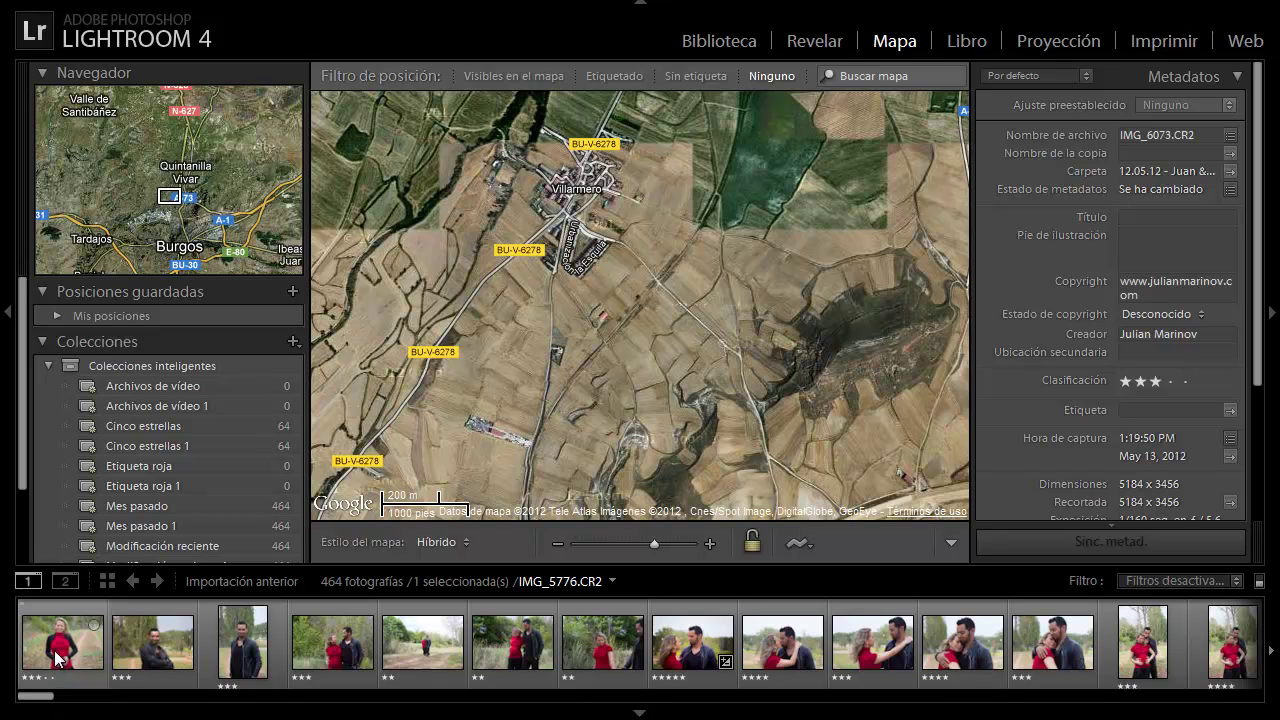
pyautogui.click(60, 658)
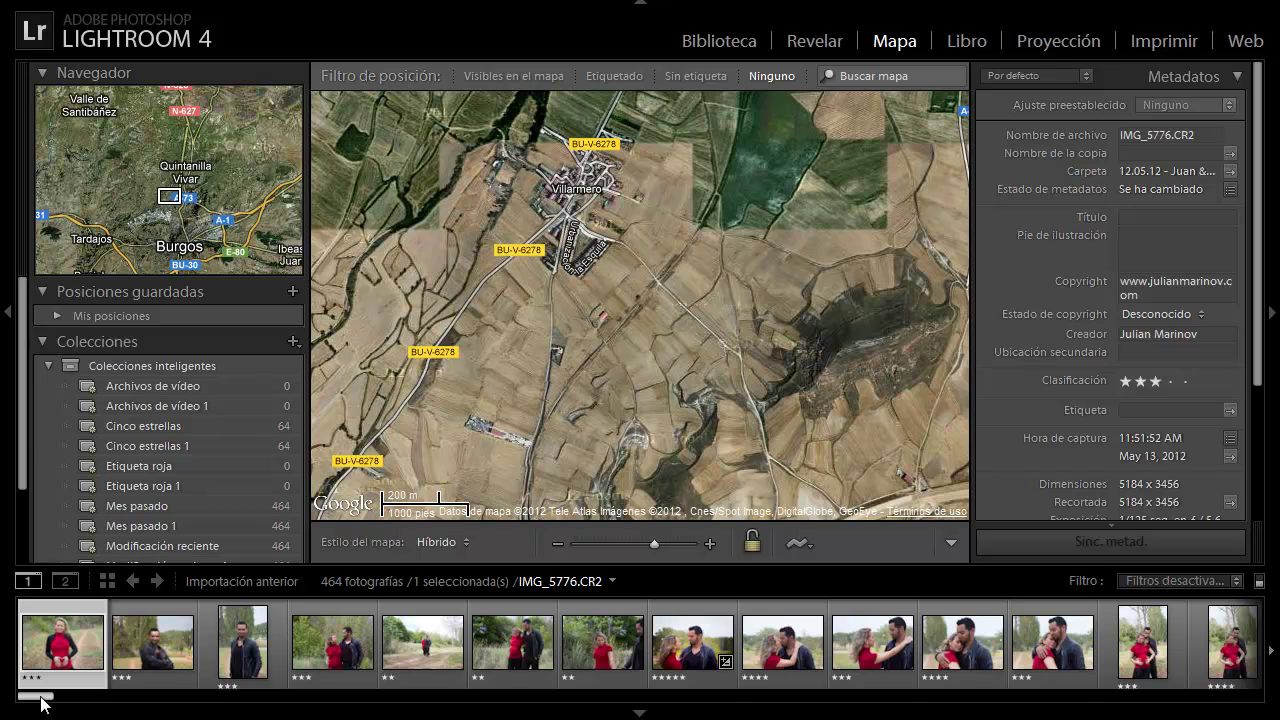
pyautogui.moveTo(43, 703); pyautogui.dragTo(90, 706)
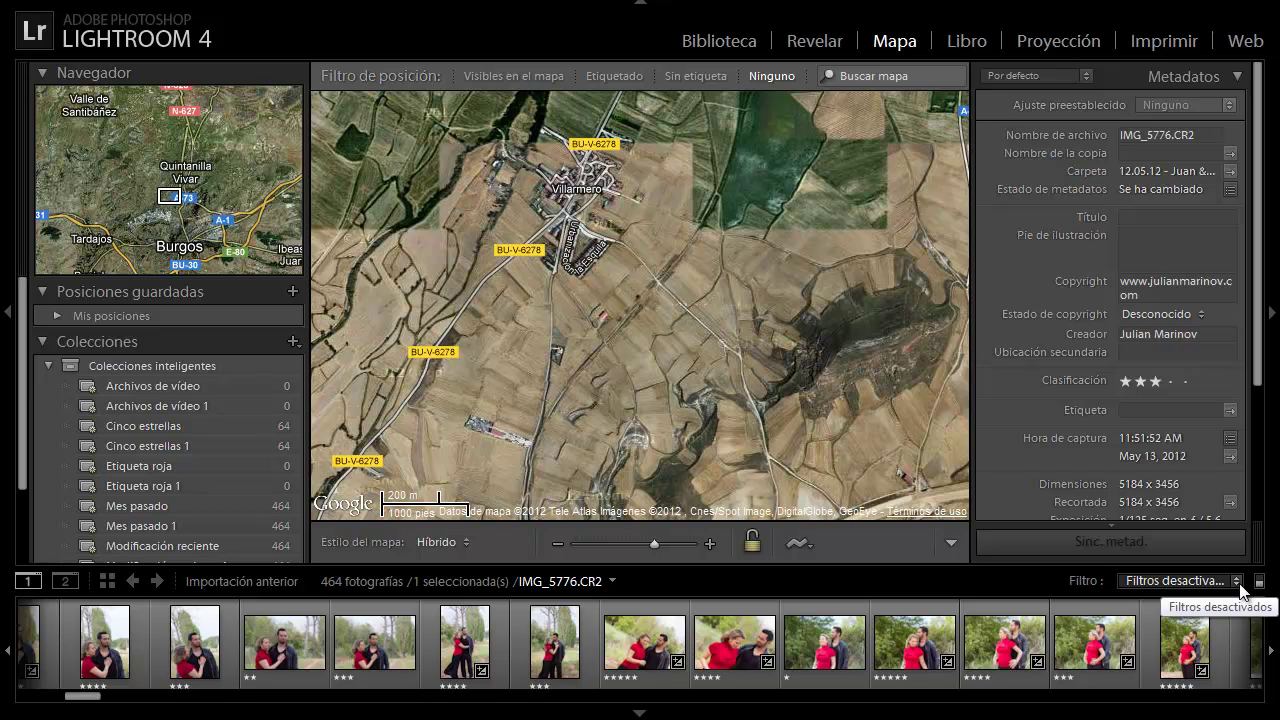
# - Filter the filmstrip to five-star photos (64 of 464) and select IMG_5790
pyautogui.click(1240, 590)
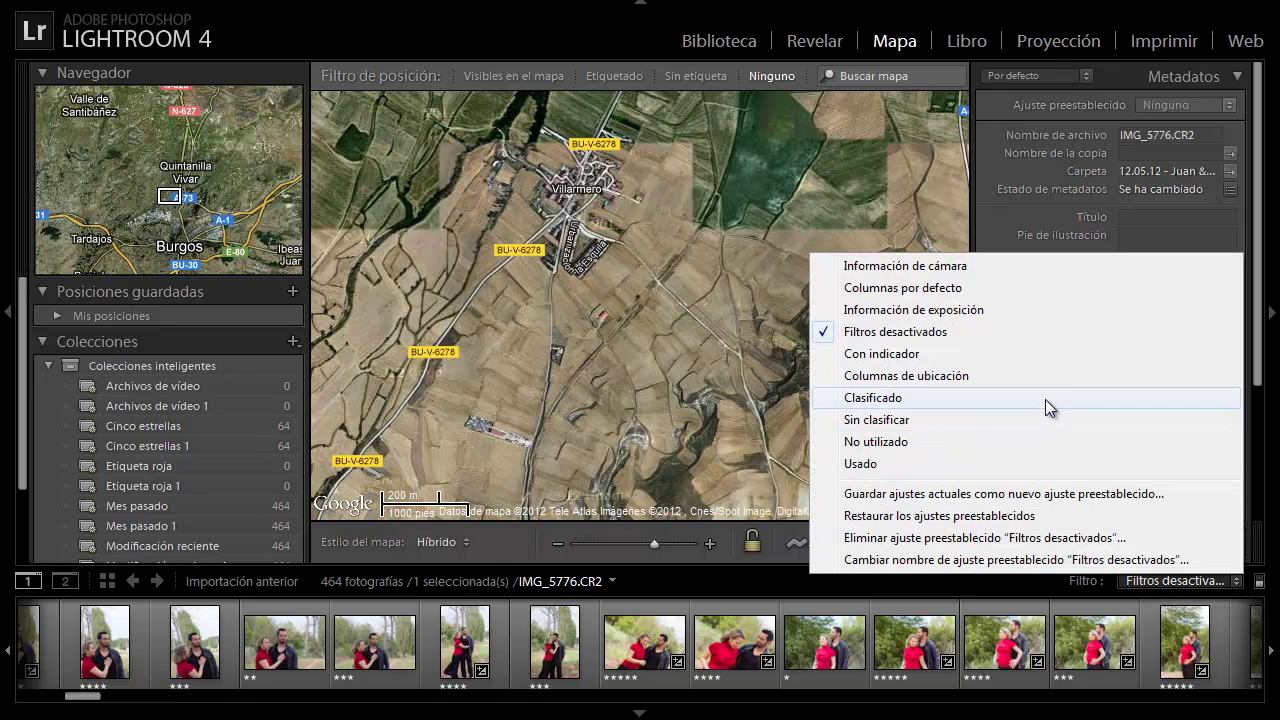
pyautogui.click(1045, 399)
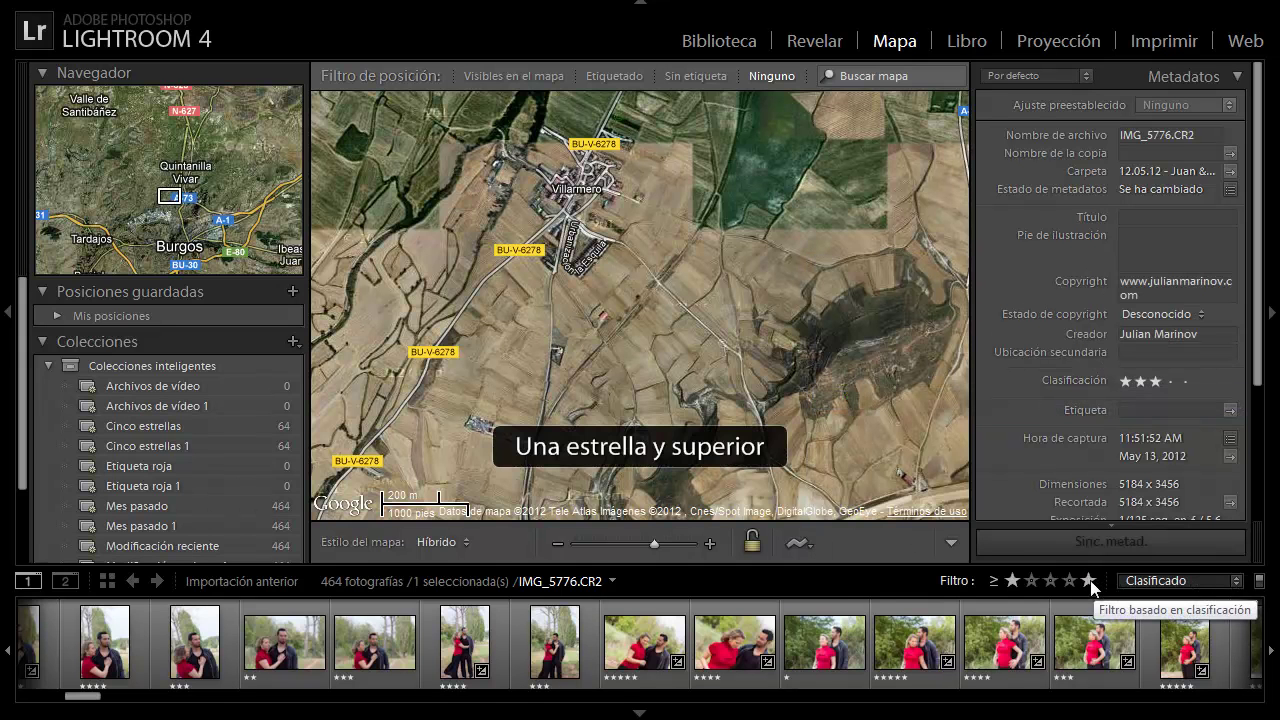
pyautogui.click(1089, 581)
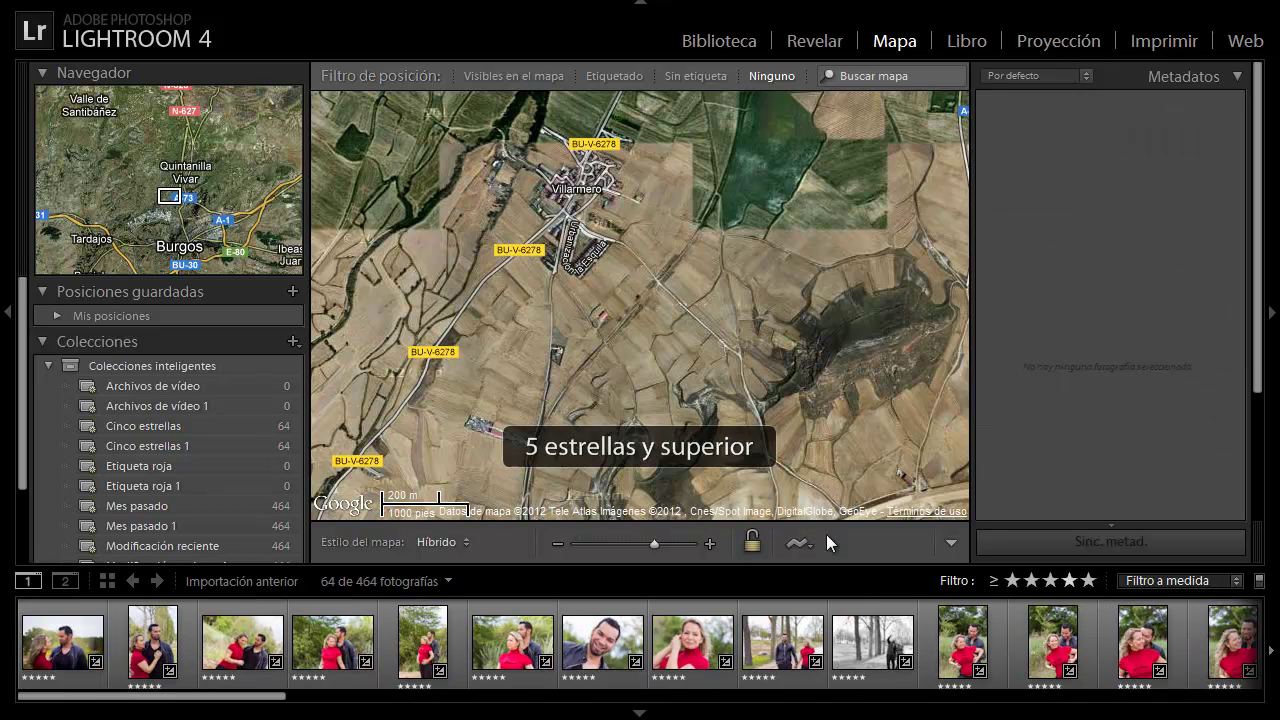
pyautogui.click(61, 664)
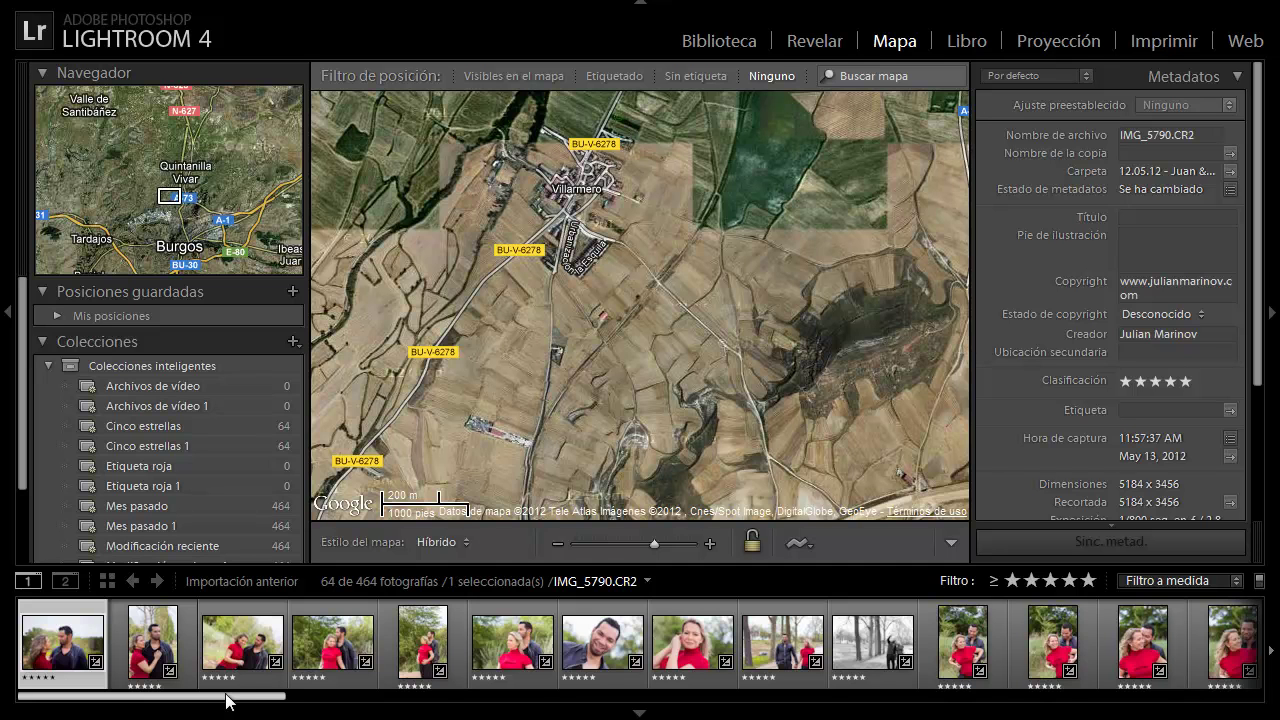
# - Center the map on southeast Burgos near the Plaza de Toros, with no photos selected
pyautogui.moveTo(222, 703); pyautogui.dragTo(341, 695)
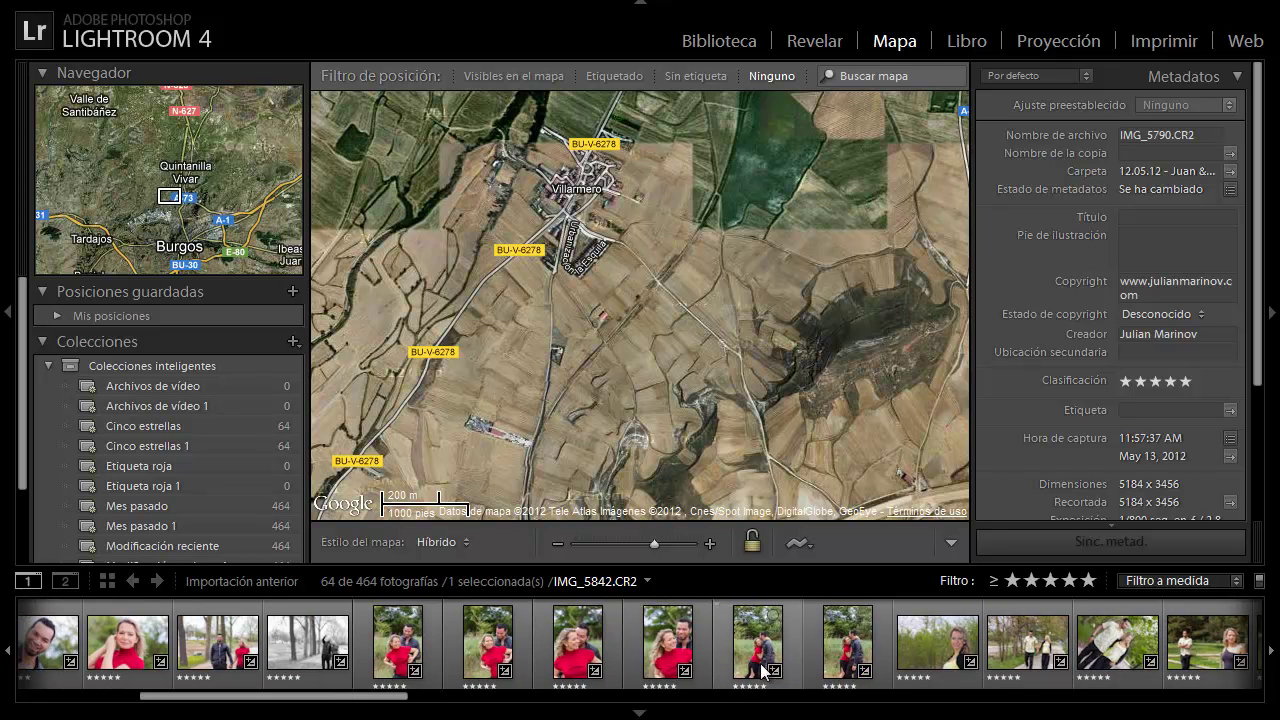
pyautogui.keyDown('shift'); pyautogui.click(845, 650); pyautogui.keyUp('shift')
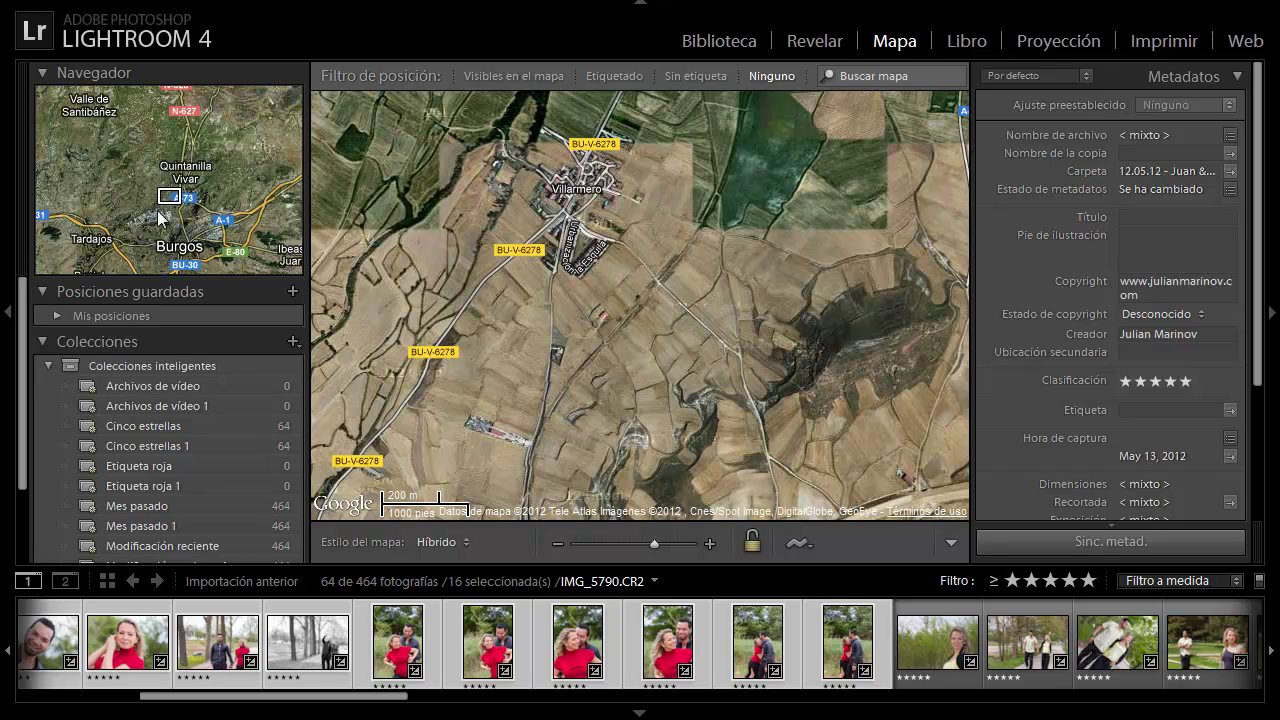
pyautogui.moveTo(175, 190)
pyautogui.mouseDown()
pyautogui.moveTo(186, 275)
pyautogui.moveTo(200, 150)
pyautogui.mouseUp()
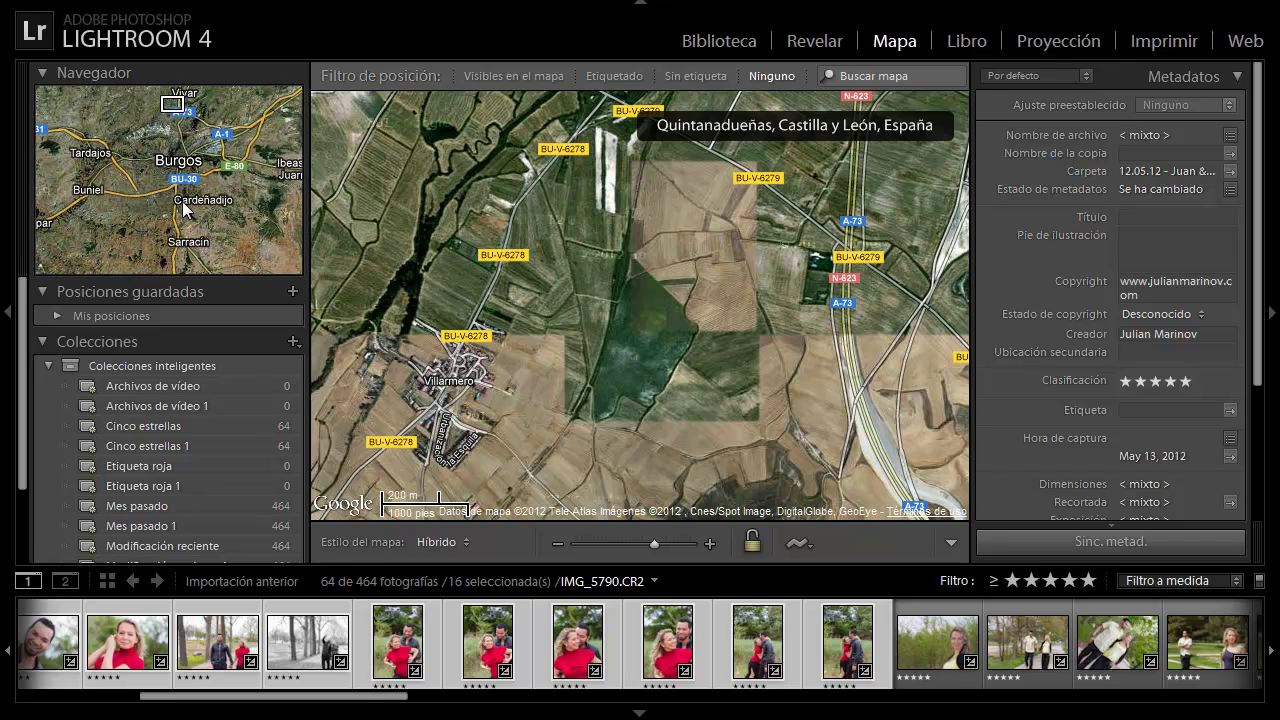
pyautogui.moveTo(206, 200); pyautogui.dragTo(190, 215)
pyautogui.click(183, 195)
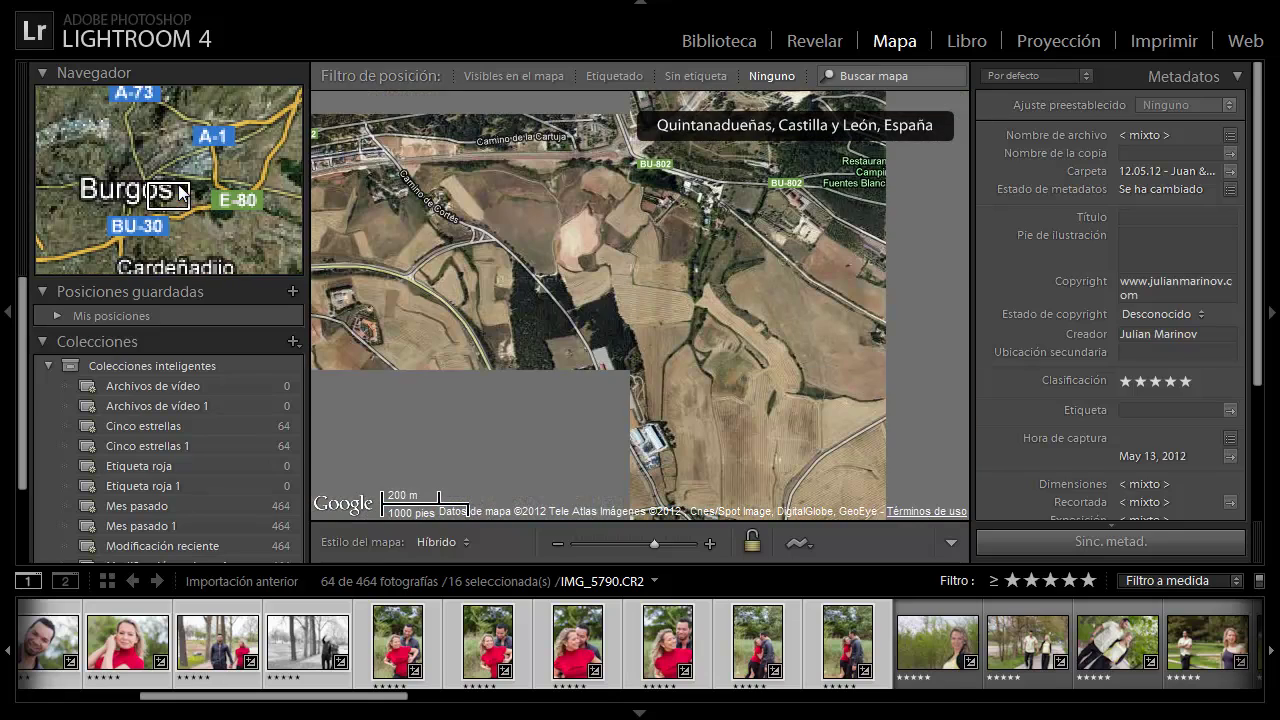
pyautogui.moveTo(416, 238)
pyautogui.mouseDown()
pyautogui.moveTo(580, 320)
pyautogui.moveTo(739, 332)
pyautogui.moveTo(699, 256)
pyautogui.moveTo(634, 227)
pyautogui.moveTo(579, 262)
pyautogui.moveTo(548, 306)
pyautogui.mouseUp()
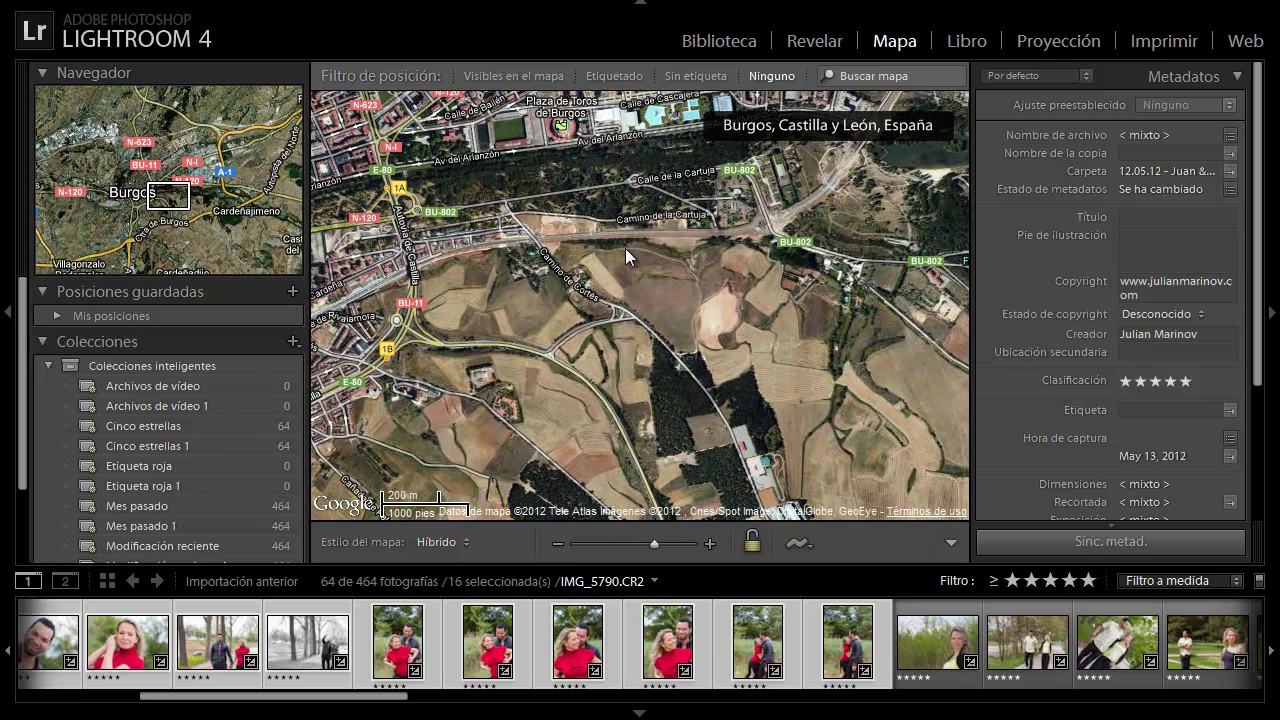
pyautogui.moveTo(627, 253)
pyautogui.mouseDown()
pyautogui.moveTo(582, 320)
pyautogui.moveTo(530, 349)
pyautogui.mouseUp()
pyautogui.click(530, 349)
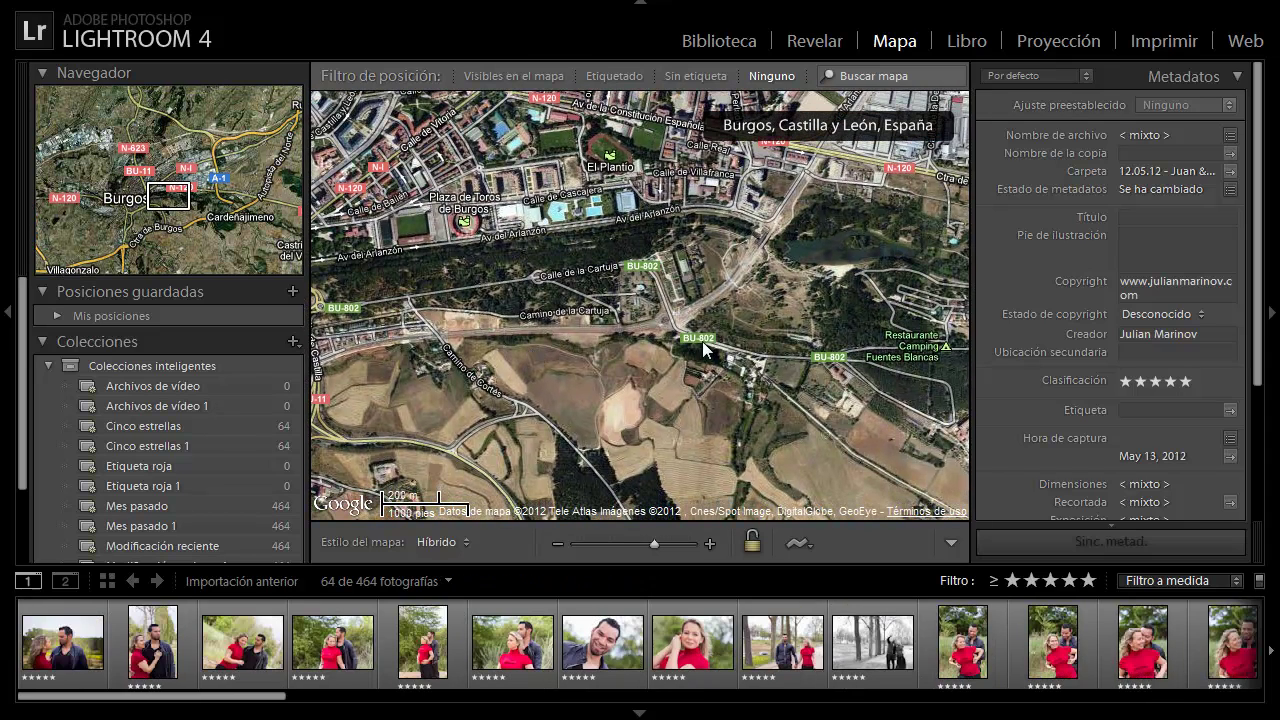
# - Zoom the map to 50 m scale on the BU-802 roundabout and wooded path
pyautogui.moveTo(713, 382)
pyautogui.mouseDown()
pyautogui.moveTo(653, 381)
pyautogui.moveTo(611, 352)
pyautogui.mouseUp()
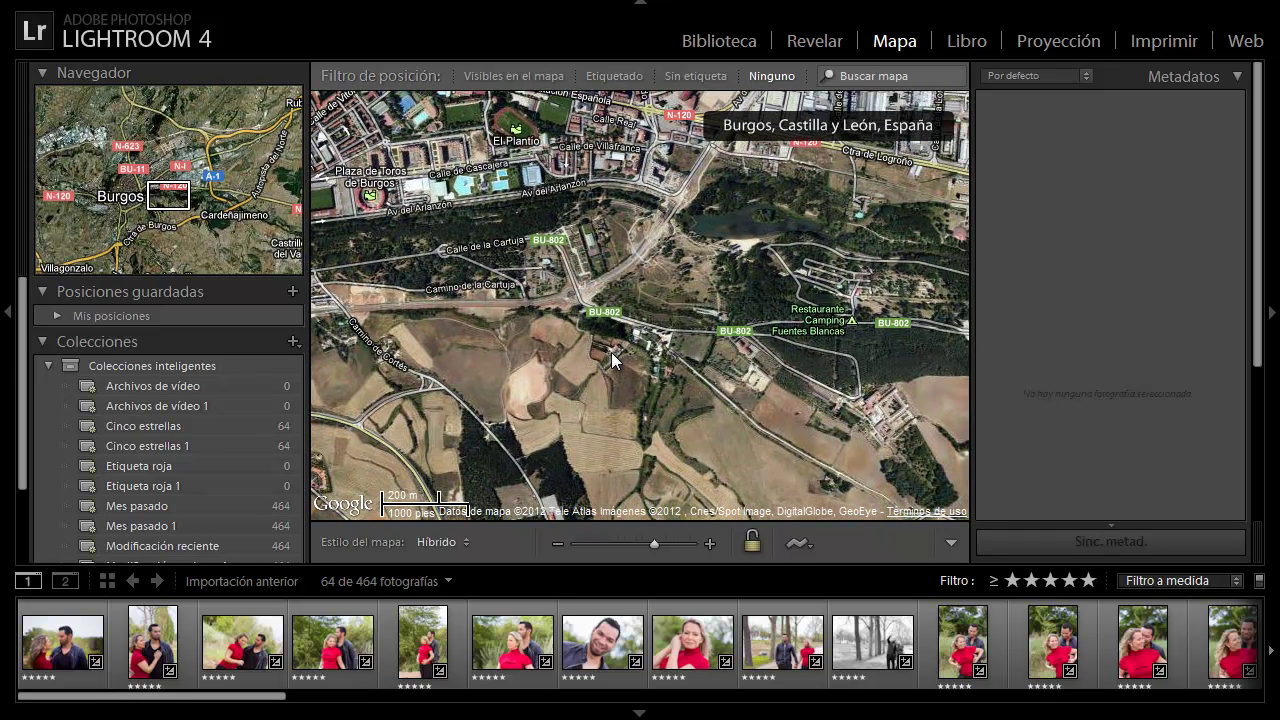
pyautogui.scroll(1, 649, 340)
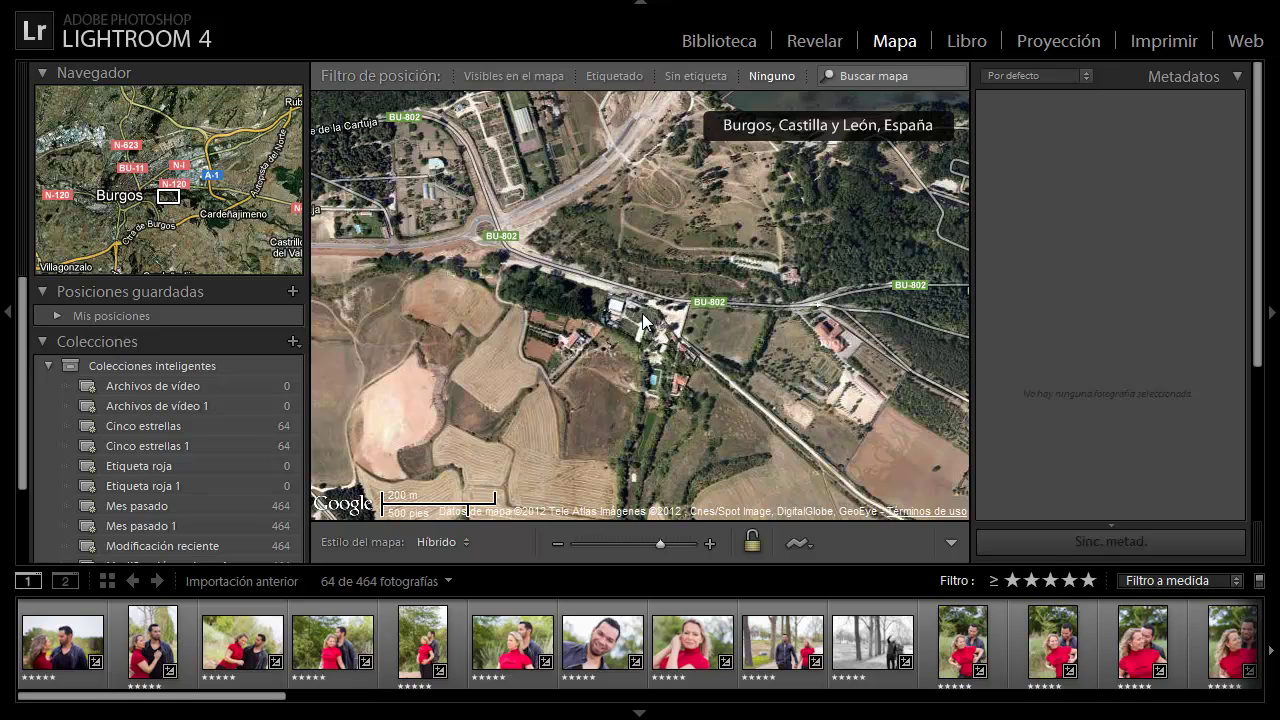
pyautogui.scroll(1, 642, 313)
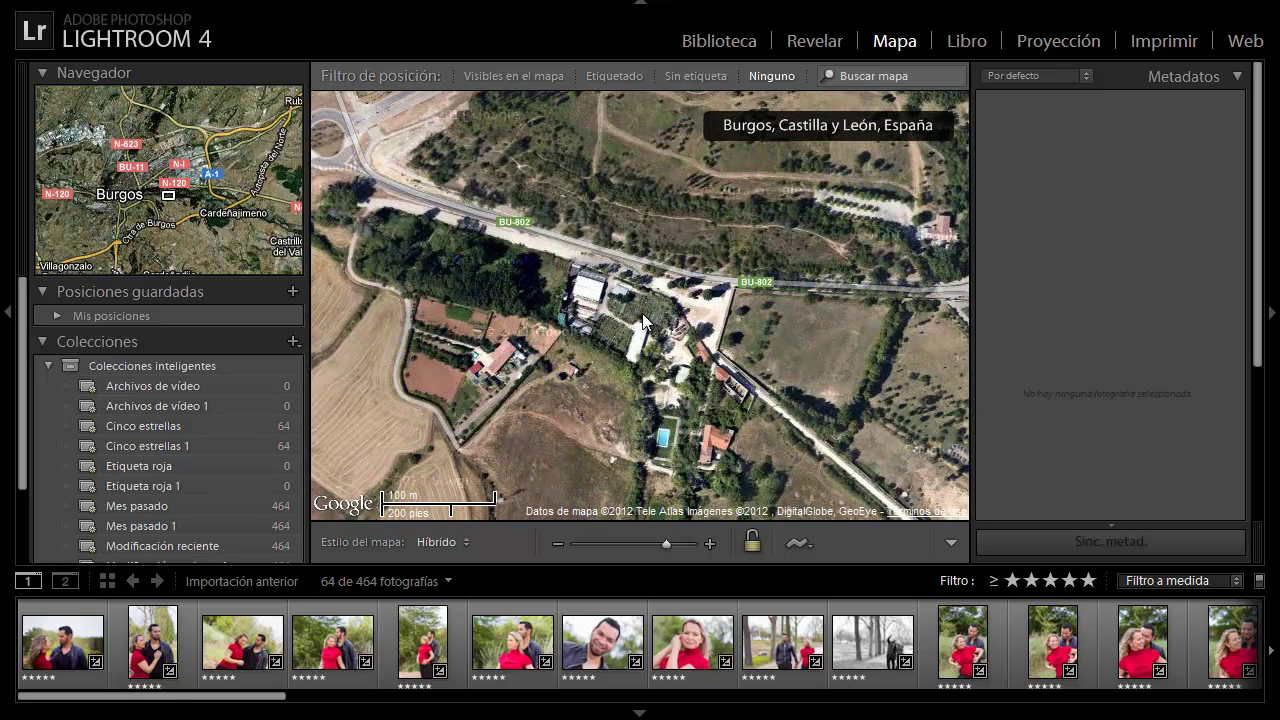
pyautogui.scroll(1, 642, 313)
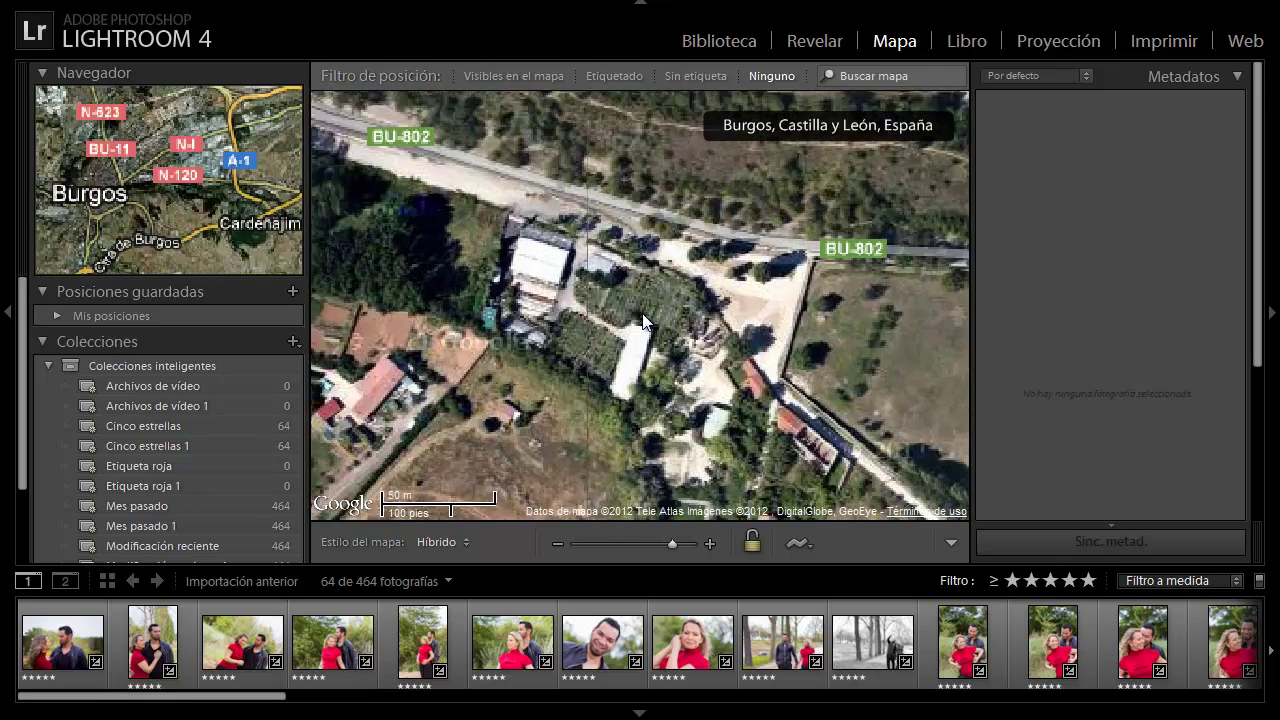
pyautogui.moveTo(568, 242); pyautogui.dragTo(840, 364)
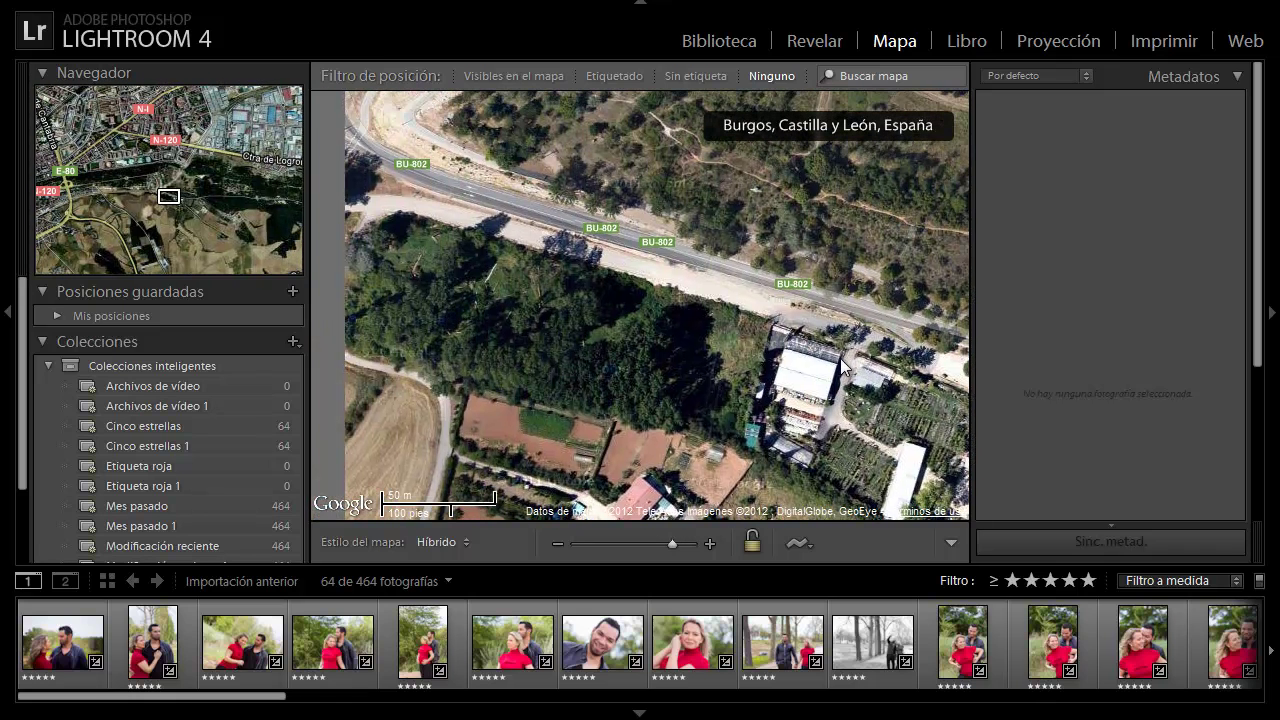
pyautogui.moveTo(403, 238); pyautogui.dragTo(605, 300)
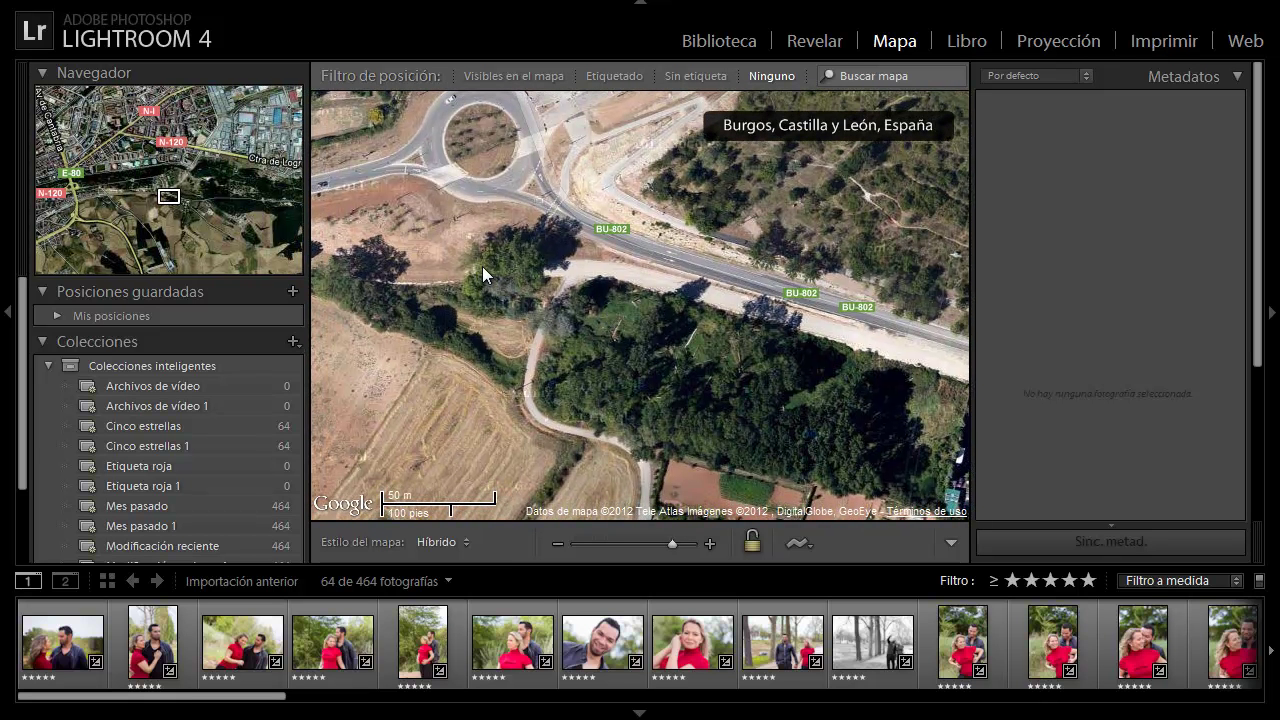
# - Geotag the first 16 five-star photos at the dirt path below the roundabout, enabling reverse geocoding
pyautogui.click(62, 656)
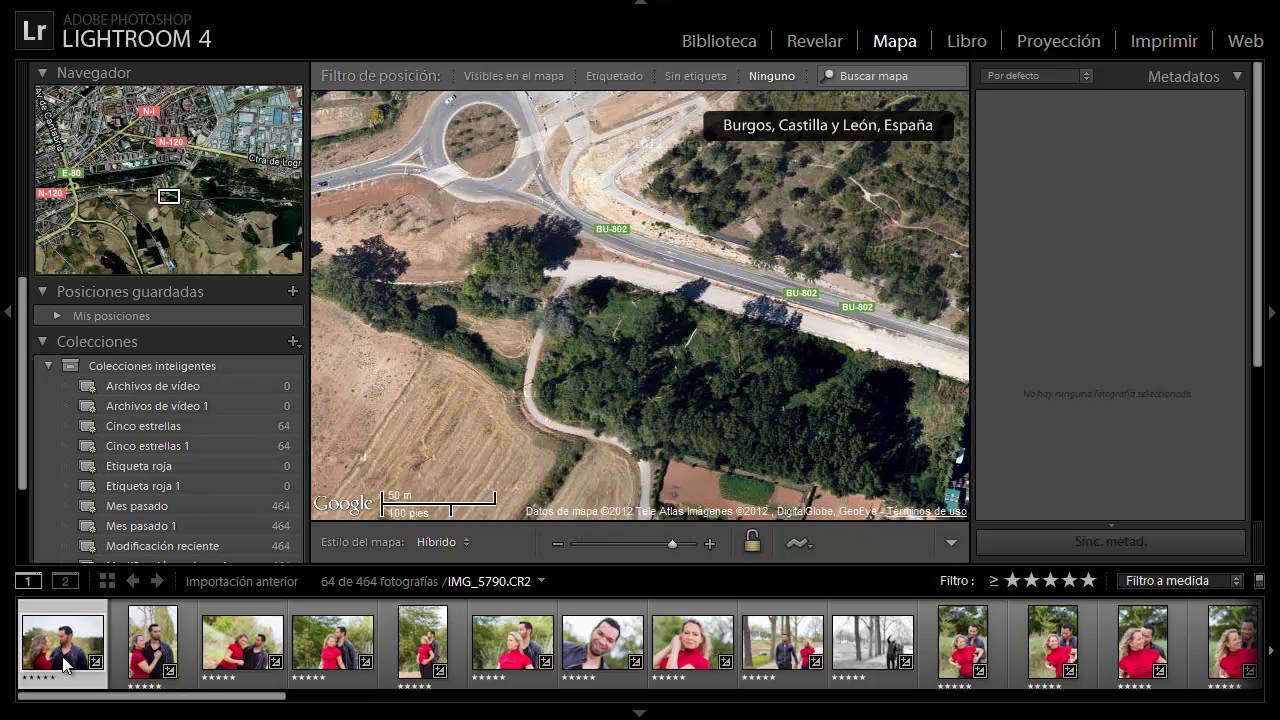
pyautogui.moveTo(120, 697); pyautogui.dragTo(268, 697)
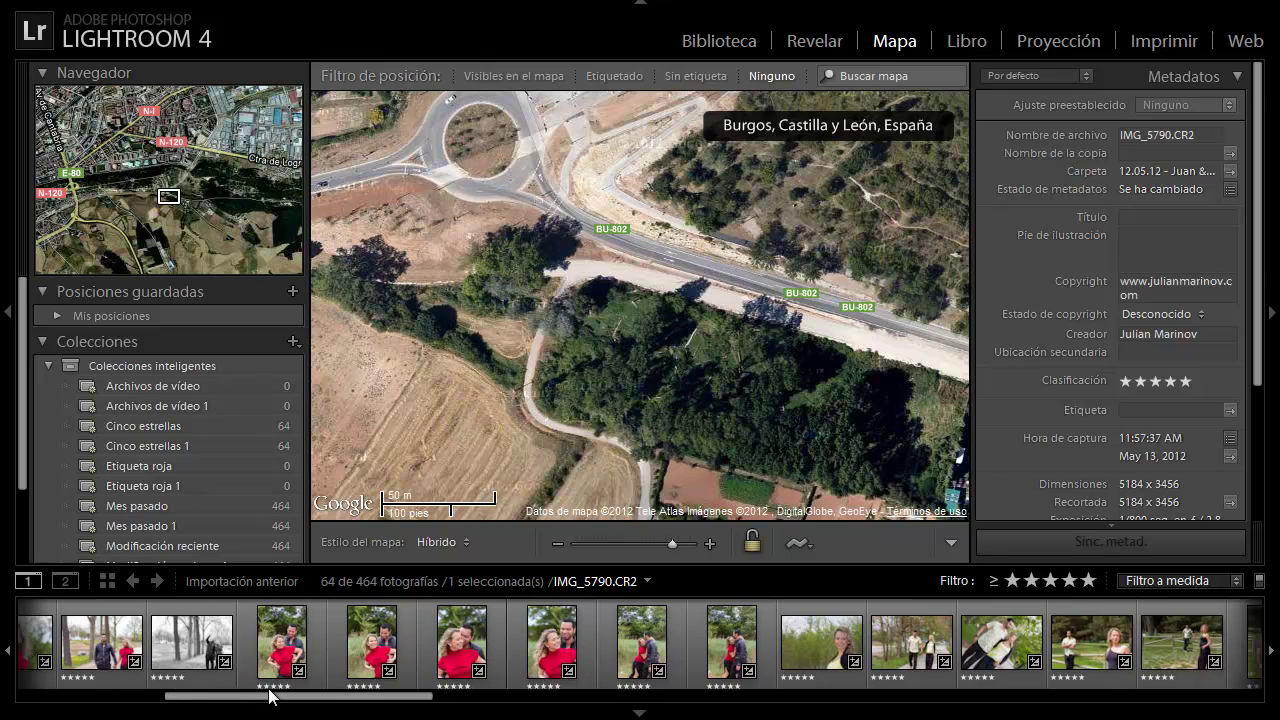
pyautogui.keyDown('shift'); pyautogui.click(716, 645); pyautogui.keyUp('shift')
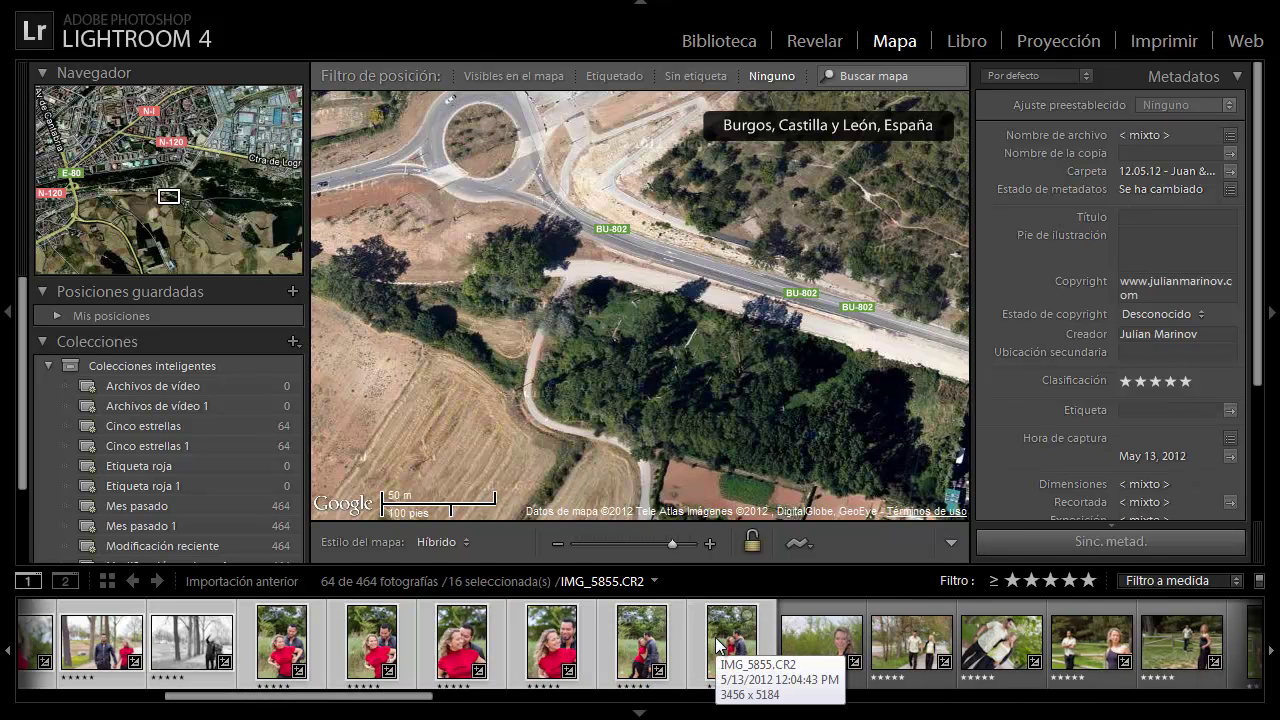
pyautogui.moveTo(716, 645)
pyautogui.mouseDown()
pyautogui.moveTo(590, 342)
pyautogui.moveTo(607, 428)
pyautogui.moveTo(470, 221)
pyautogui.mouseUp()
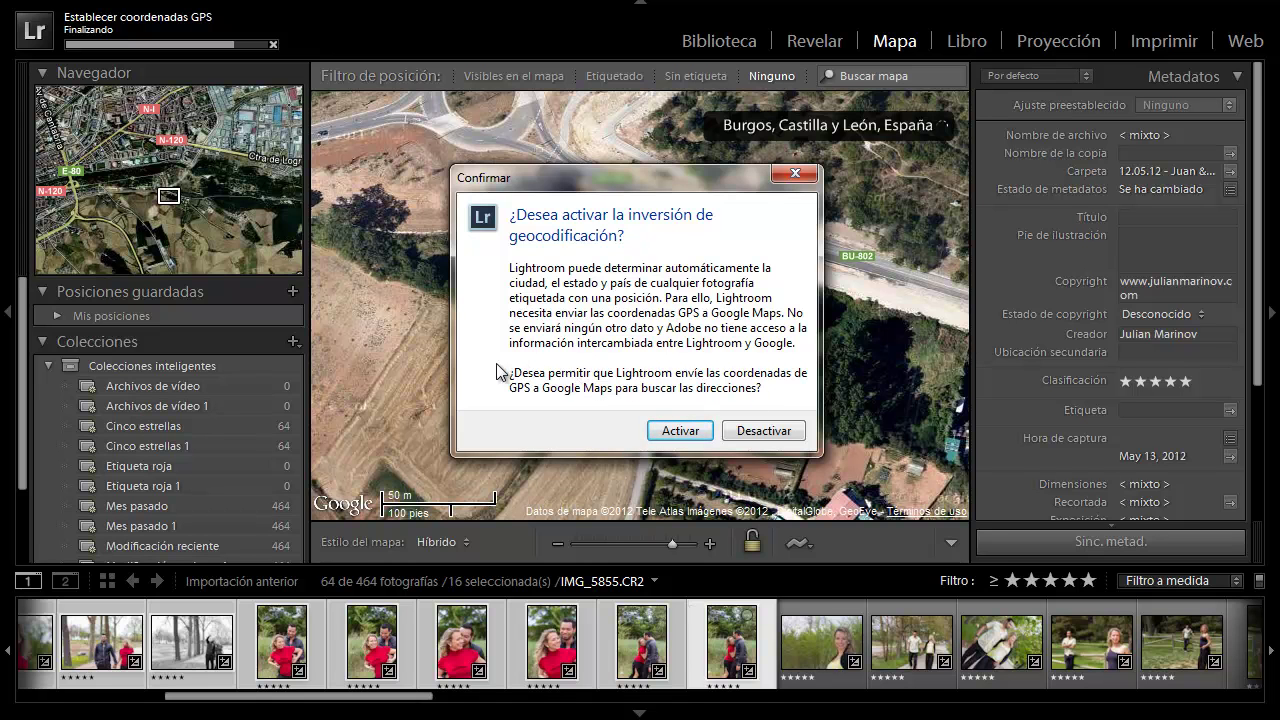
pyautogui.click(675, 435)
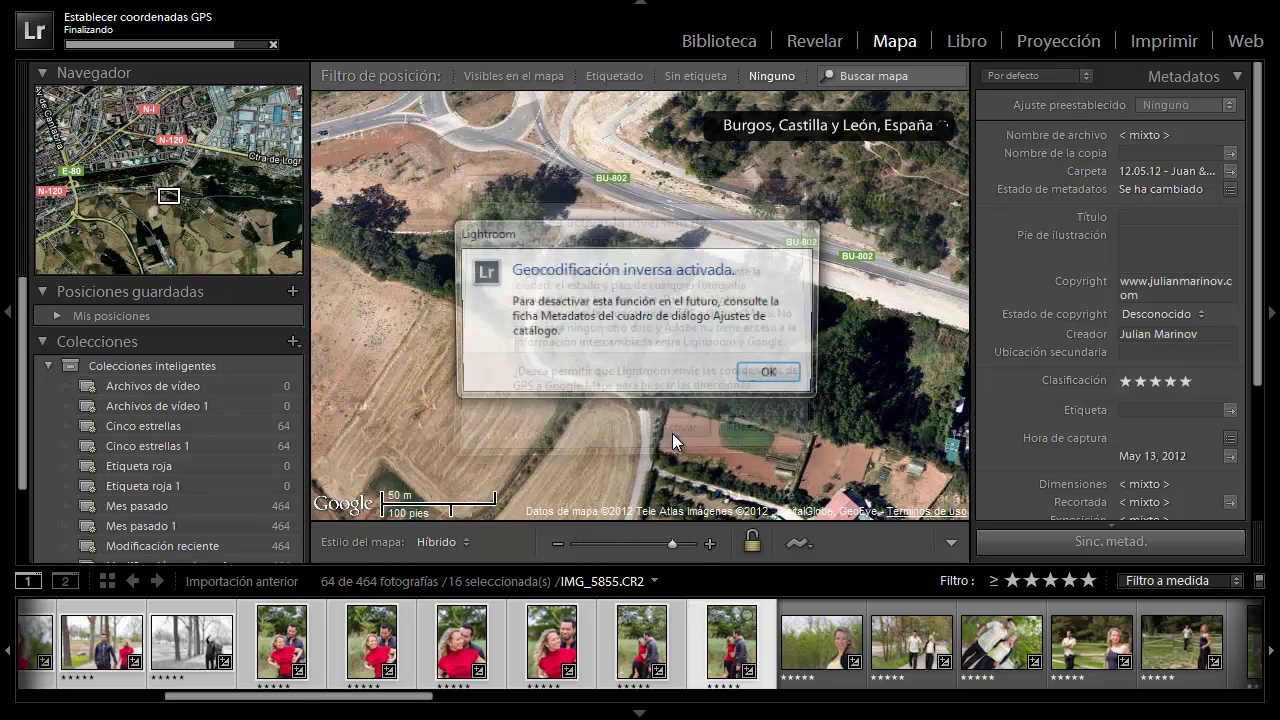
pyautogui.click(756, 378)
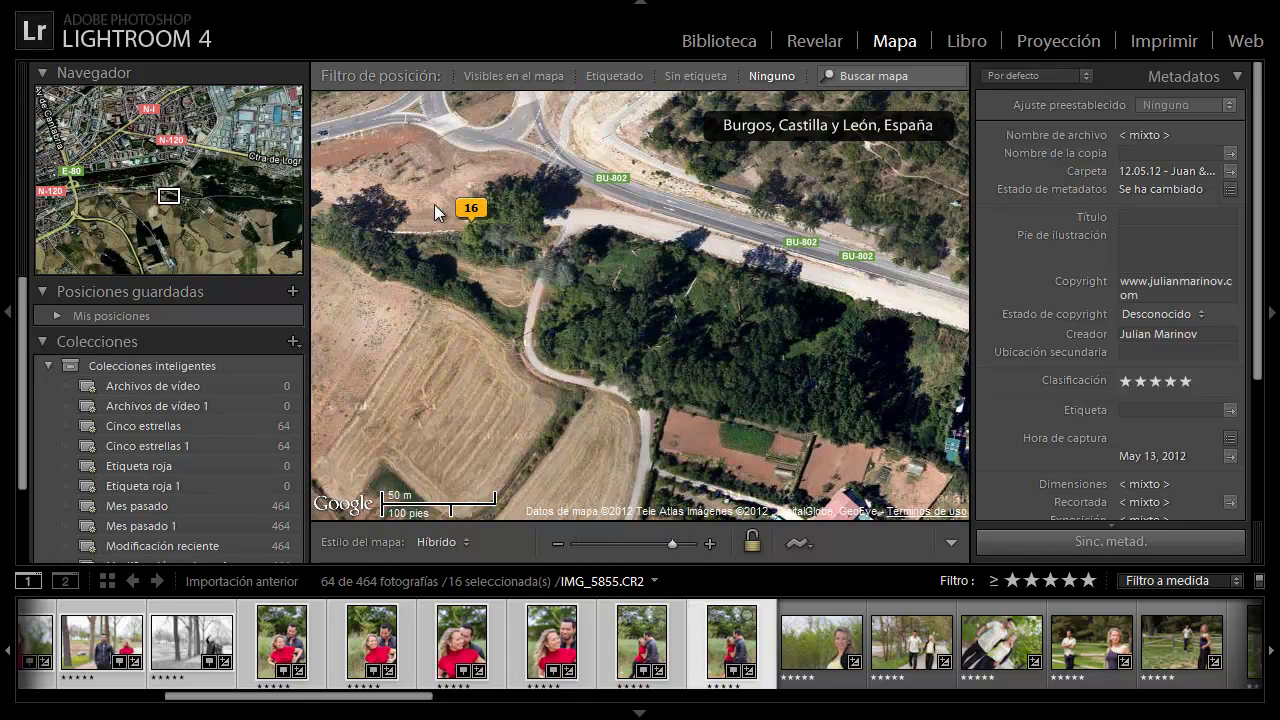
# - Preview the 16-marker photos, then select three consecutive photos starting at IMG_5880
pyautogui.click(472, 210)
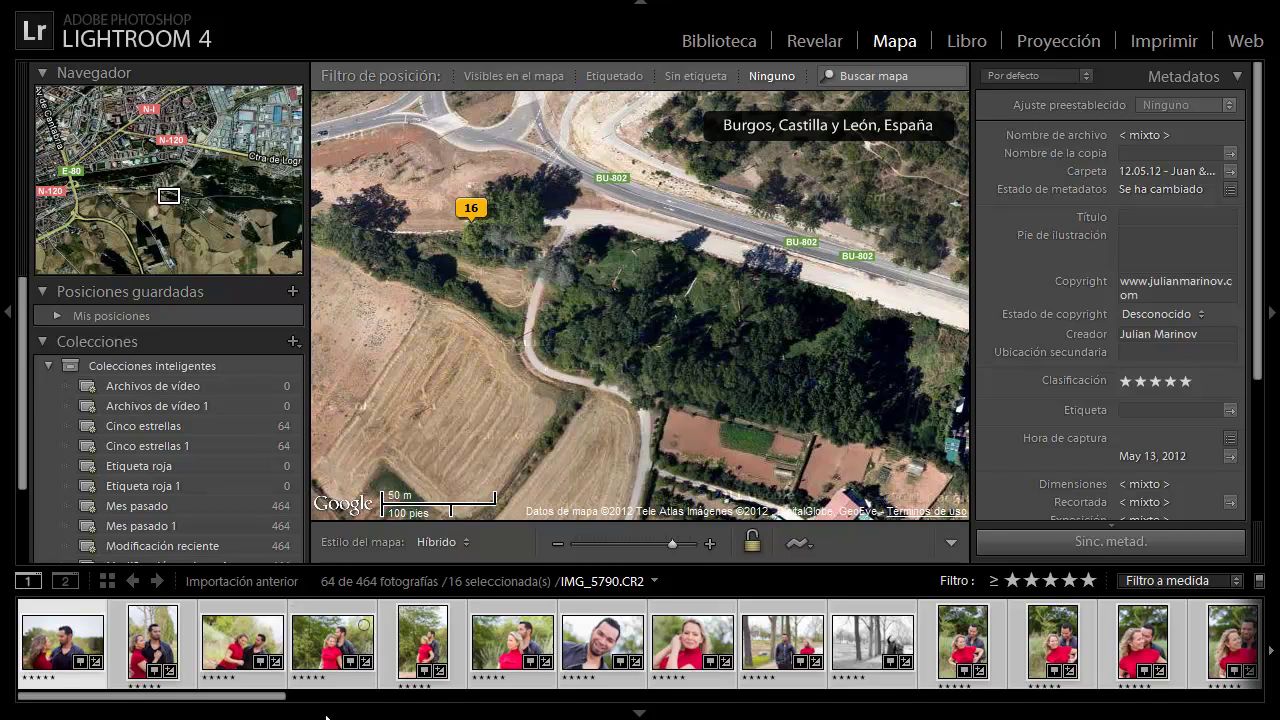
pyautogui.moveTo(271, 697); pyautogui.dragTo(468, 712)
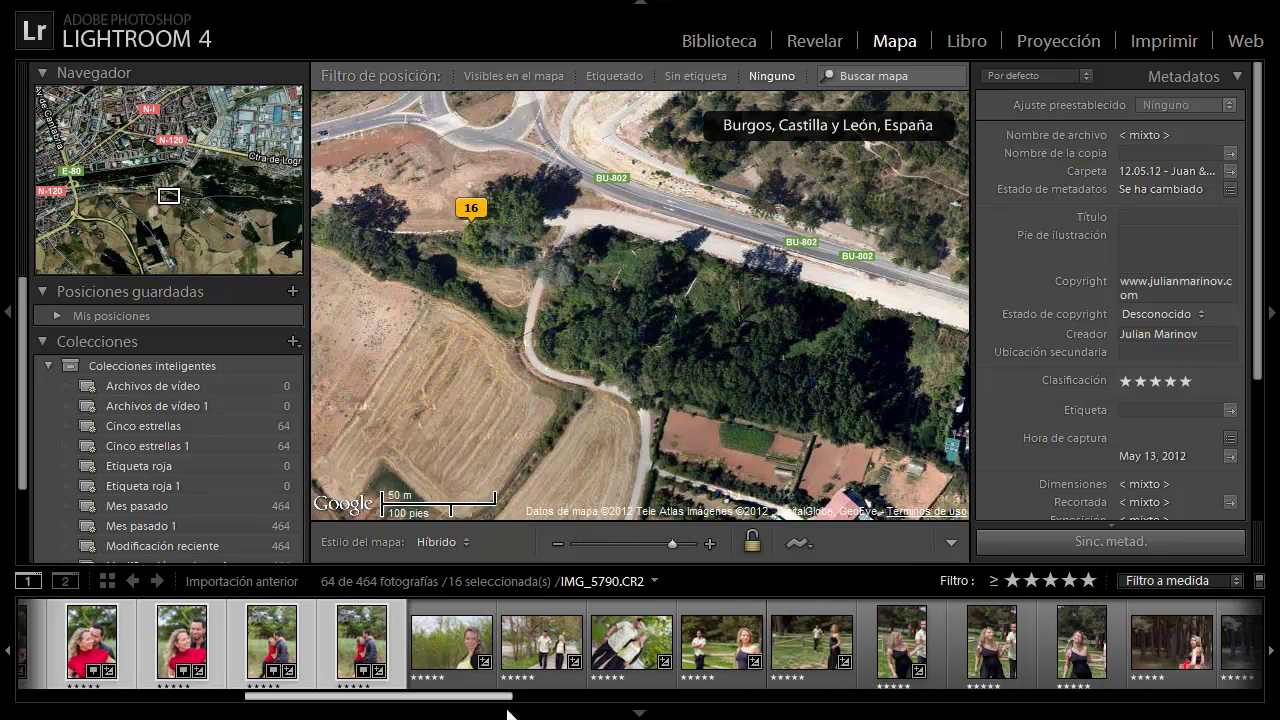
pyautogui.click(402, 654)
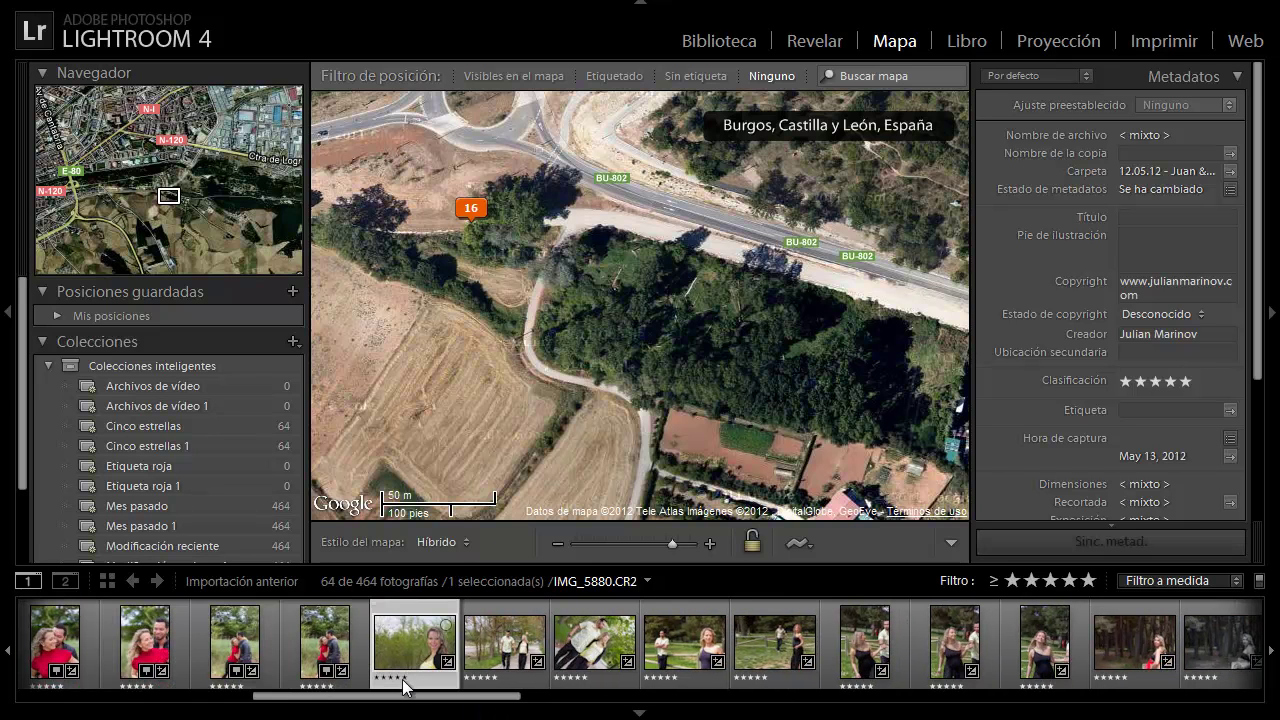
pyautogui.moveTo(400, 703); pyautogui.dragTo(423, 709)
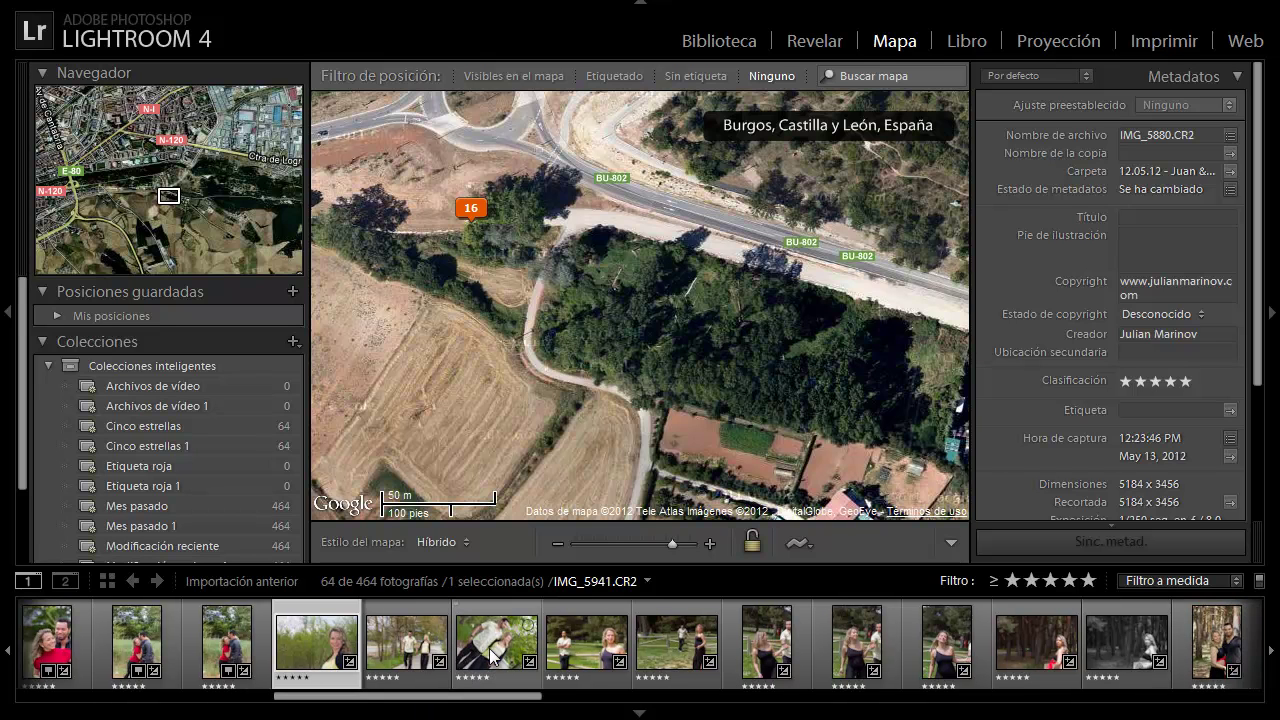
pyautogui.keyDown('shift'); pyautogui.click(491, 655); pyautogui.keyUp('shift')
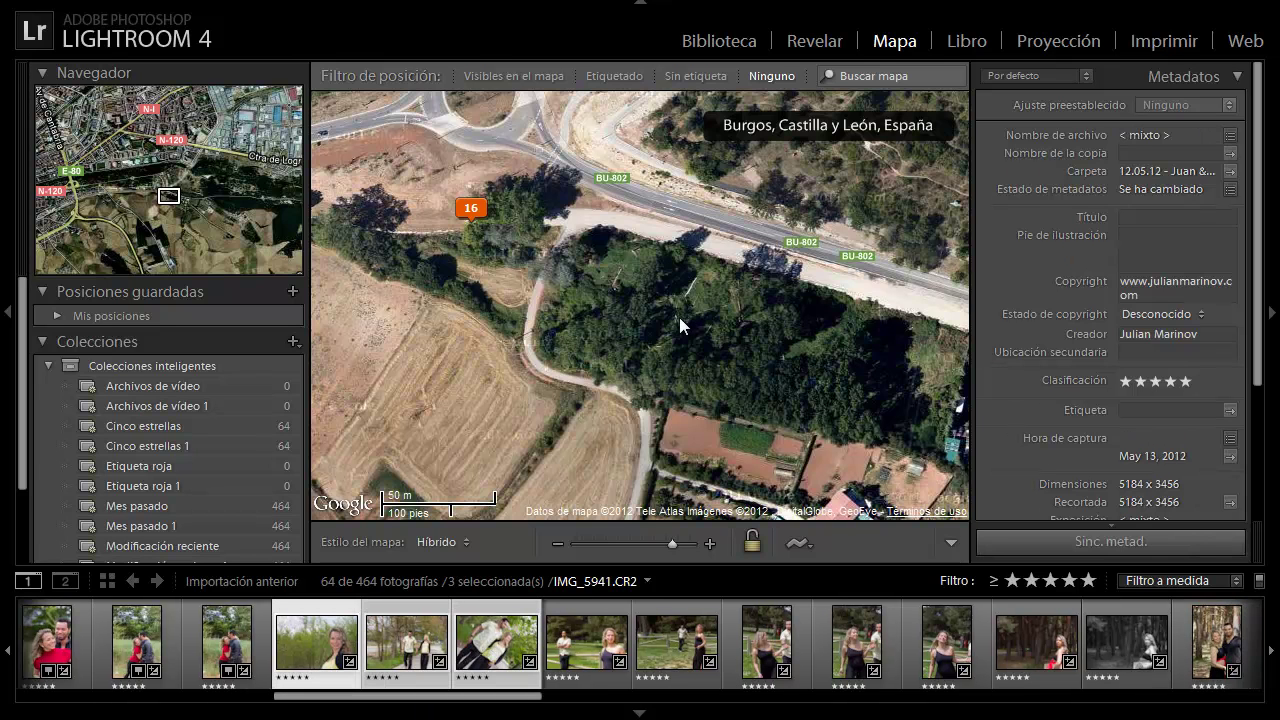
# - Place the three photos beside BU-802 as marker 3, then select IMG_5961
pyautogui.moveTo(675, 322); pyautogui.dragTo(550, 358)
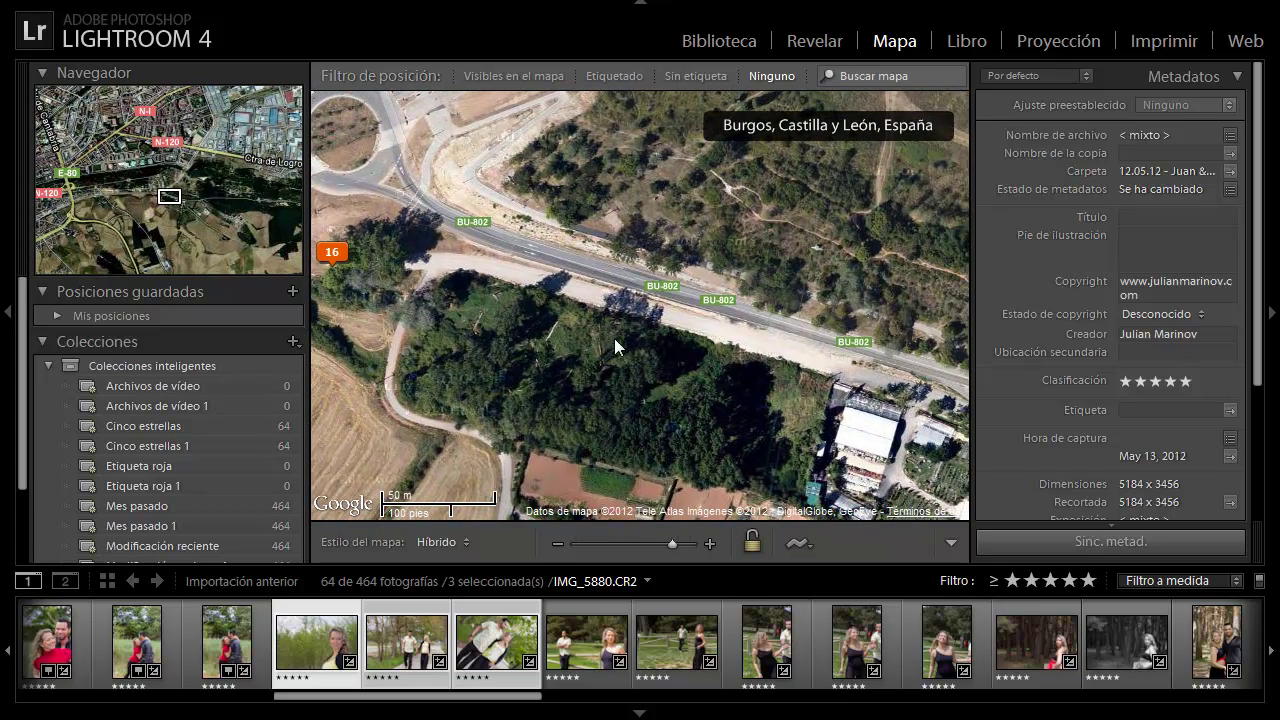
pyautogui.moveTo(483, 668); pyautogui.dragTo(703, 264)
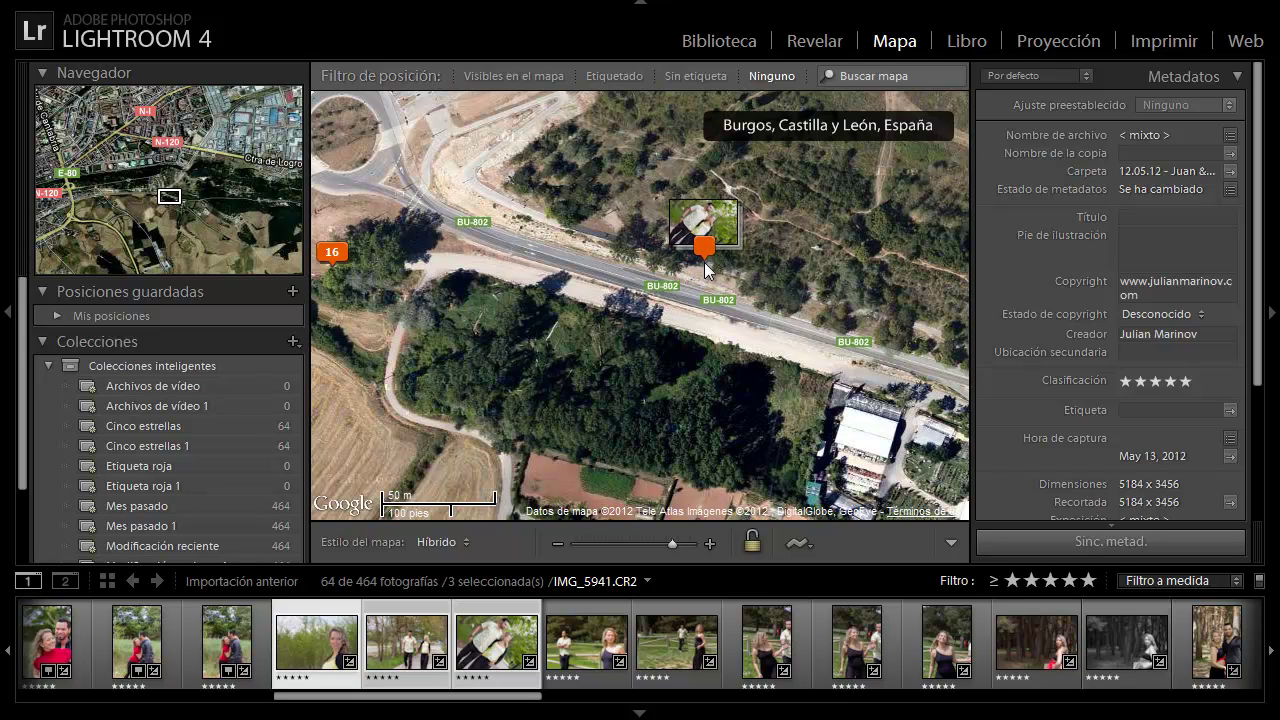
pyautogui.moveTo(587, 643)
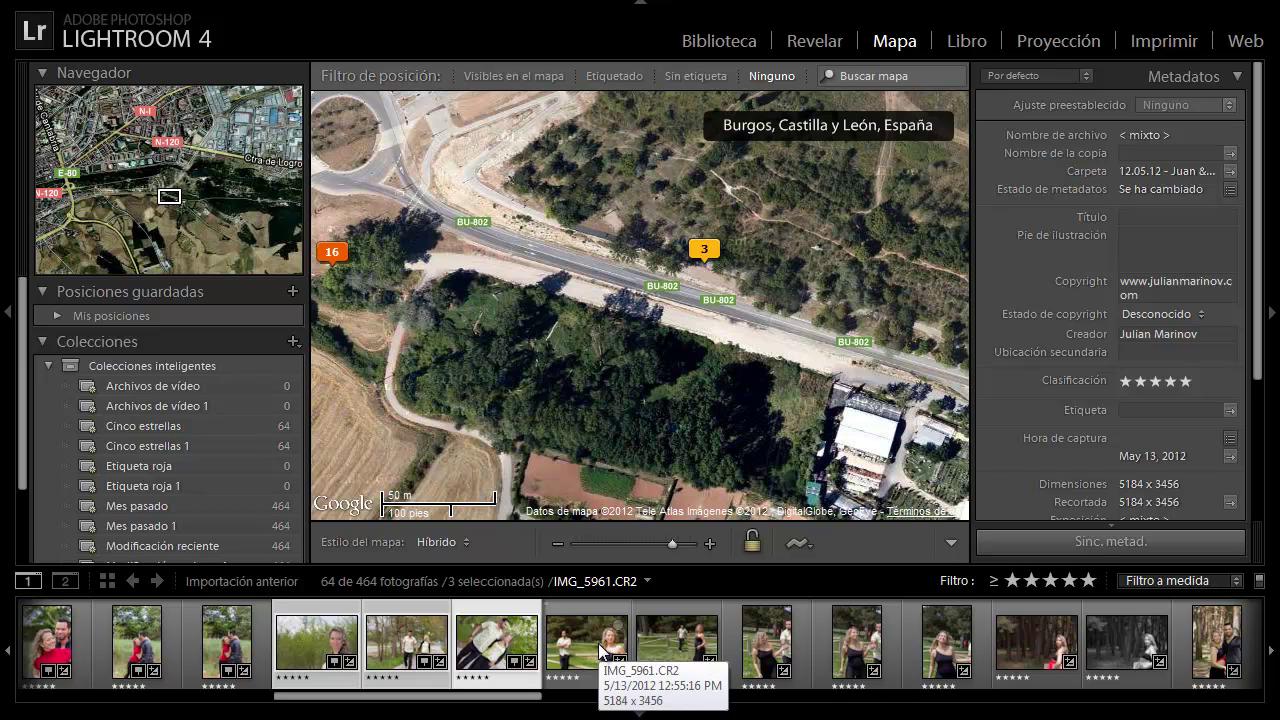
pyautogui.click(600, 651)
pyautogui.moveTo(790, 384)
pyautogui.mouseDown()
pyautogui.moveTo(448, 244)
pyautogui.moveTo(403, 250)
pyautogui.mouseUp()
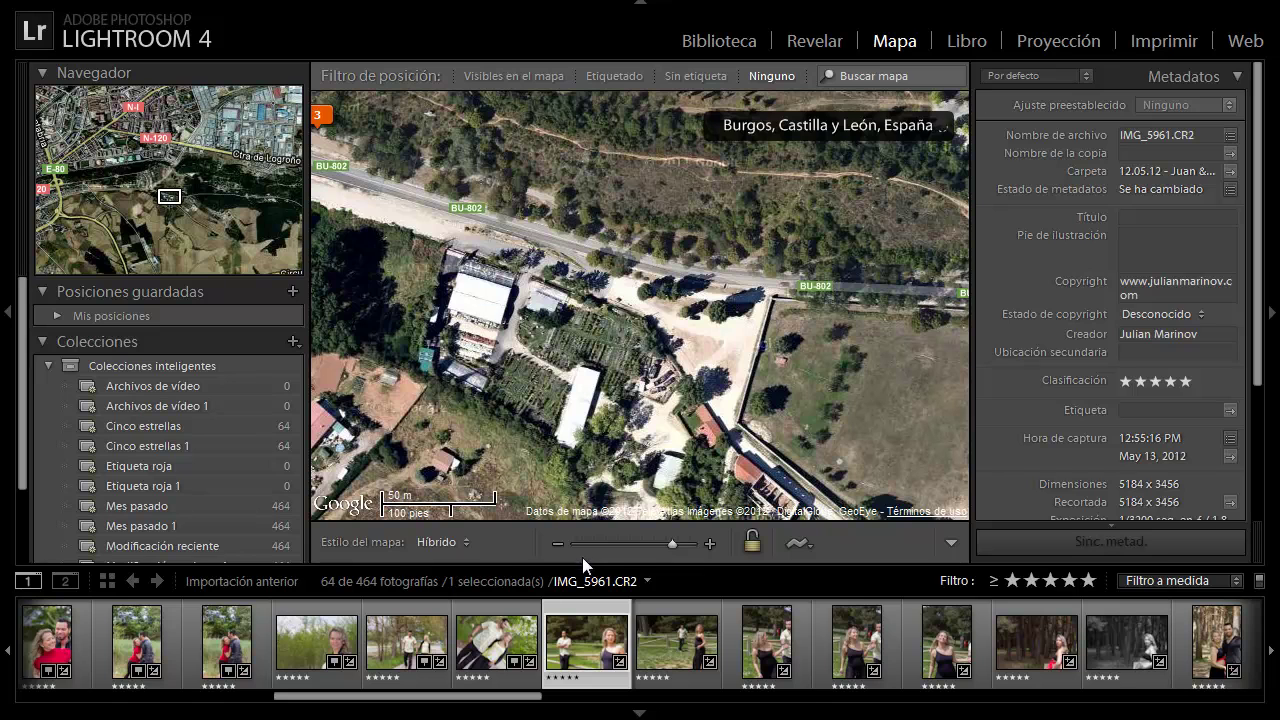
# - Zoom out and pan the map east along BU-802 over the forest
pyautogui.click(557, 545)
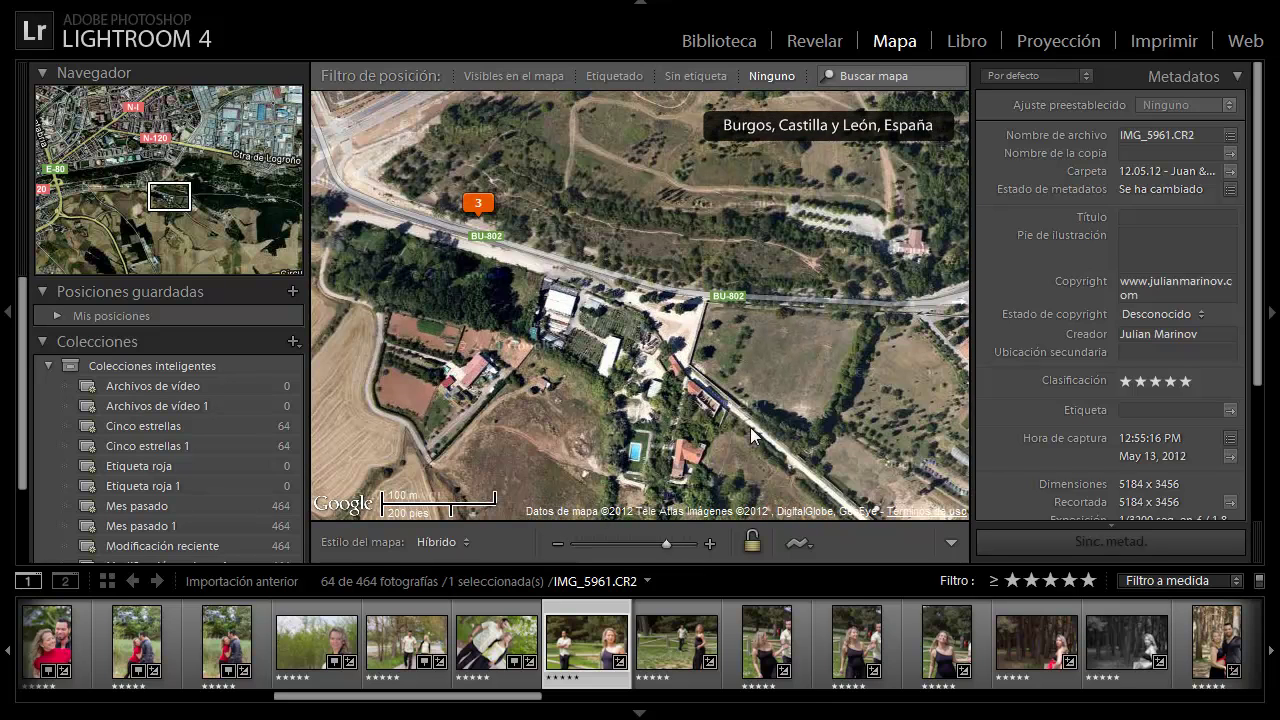
pyautogui.moveTo(845, 411)
pyautogui.mouseDown()
pyautogui.moveTo(644, 398)
pyautogui.moveTo(566, 414)
pyautogui.mouseUp()
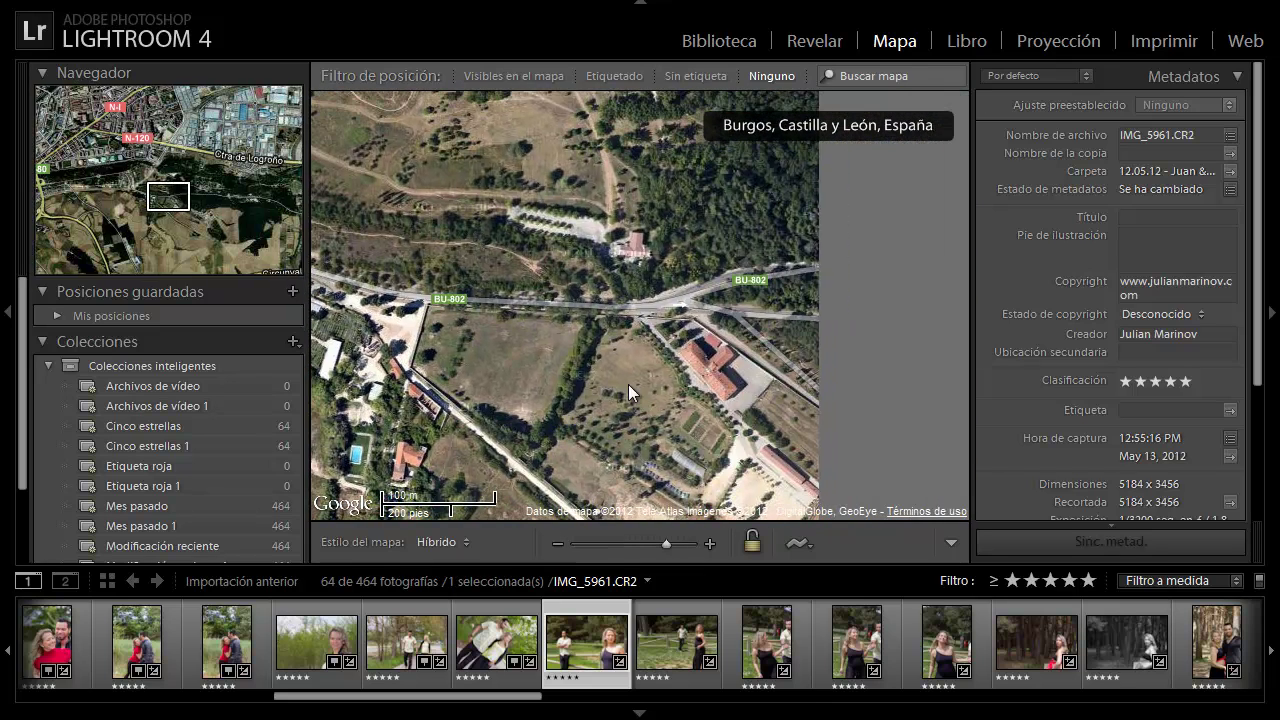
pyautogui.moveTo(816, 287); pyautogui.dragTo(522, 343)
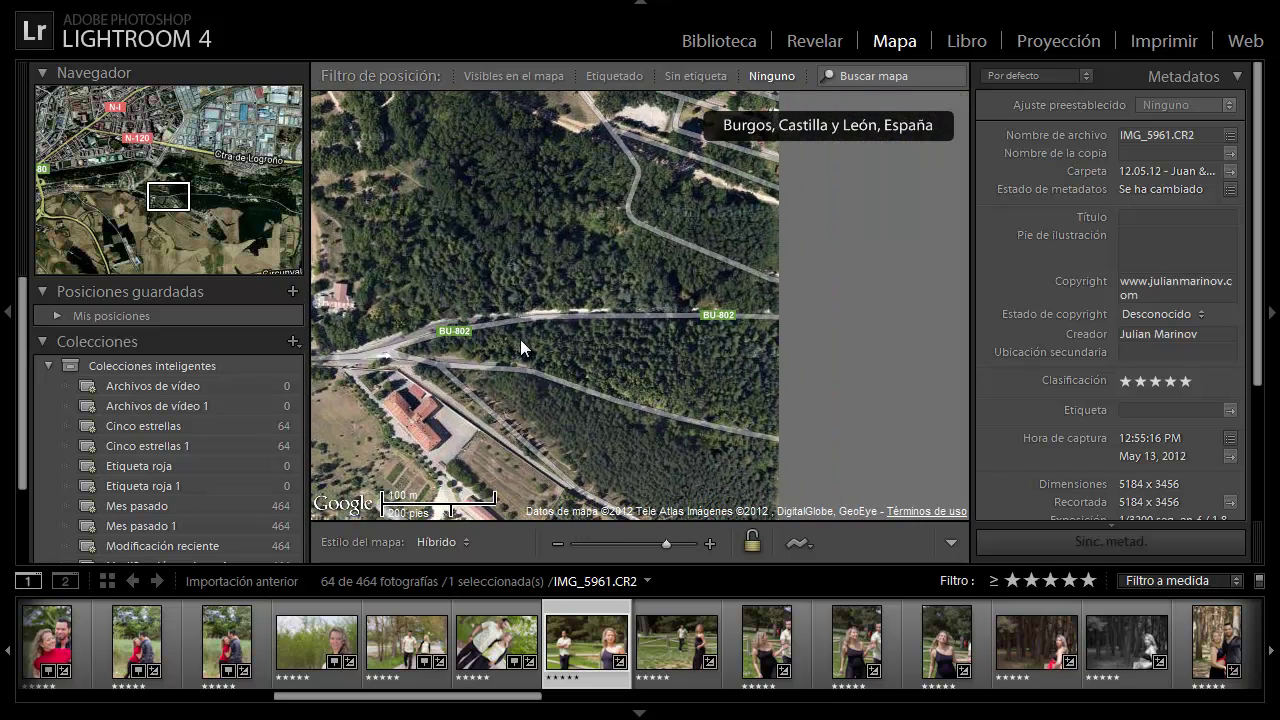
pyautogui.moveTo(864, 337); pyautogui.dragTo(586, 322)
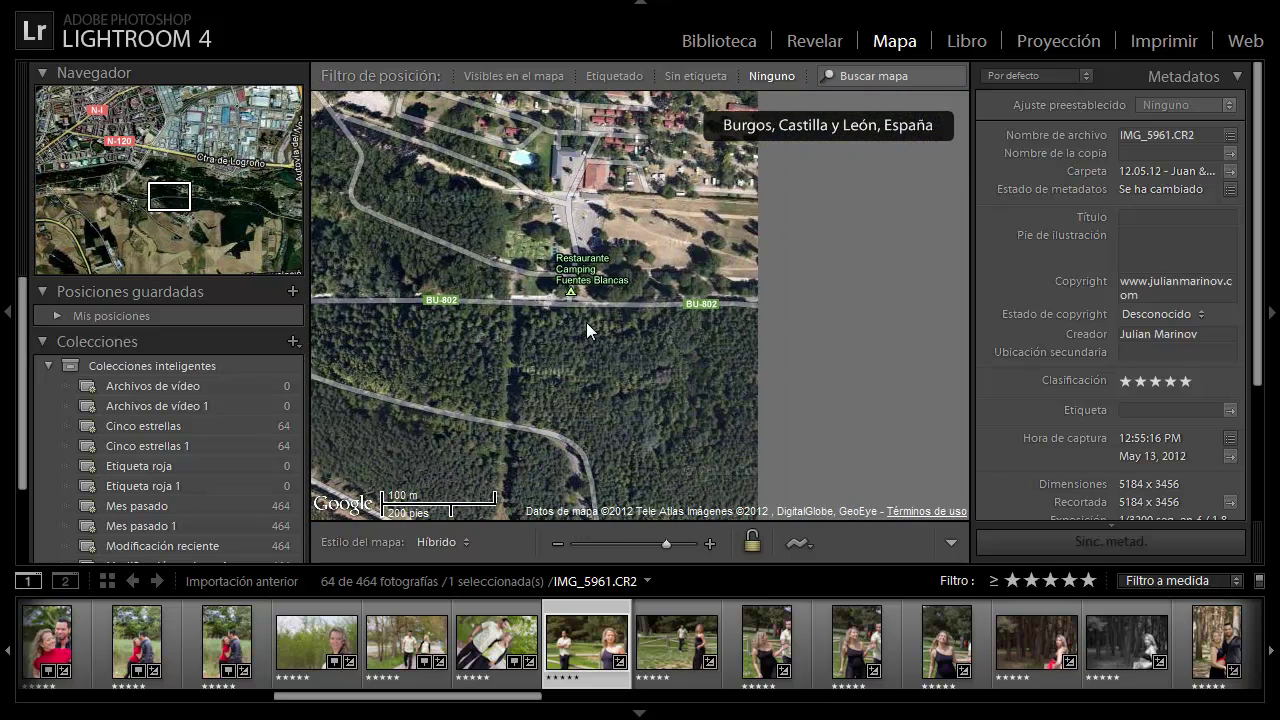
pyautogui.moveTo(910, 358); pyautogui.dragTo(615, 329)
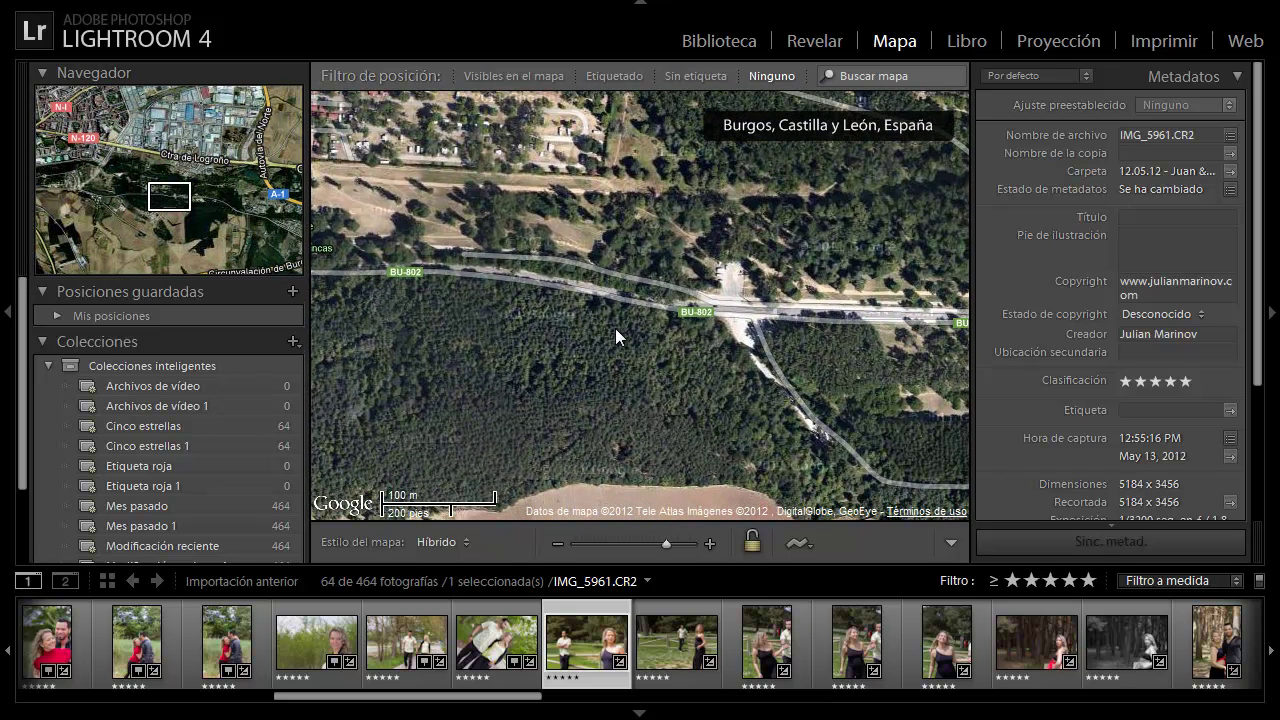
pyautogui.moveTo(864, 348); pyautogui.dragTo(557, 327)
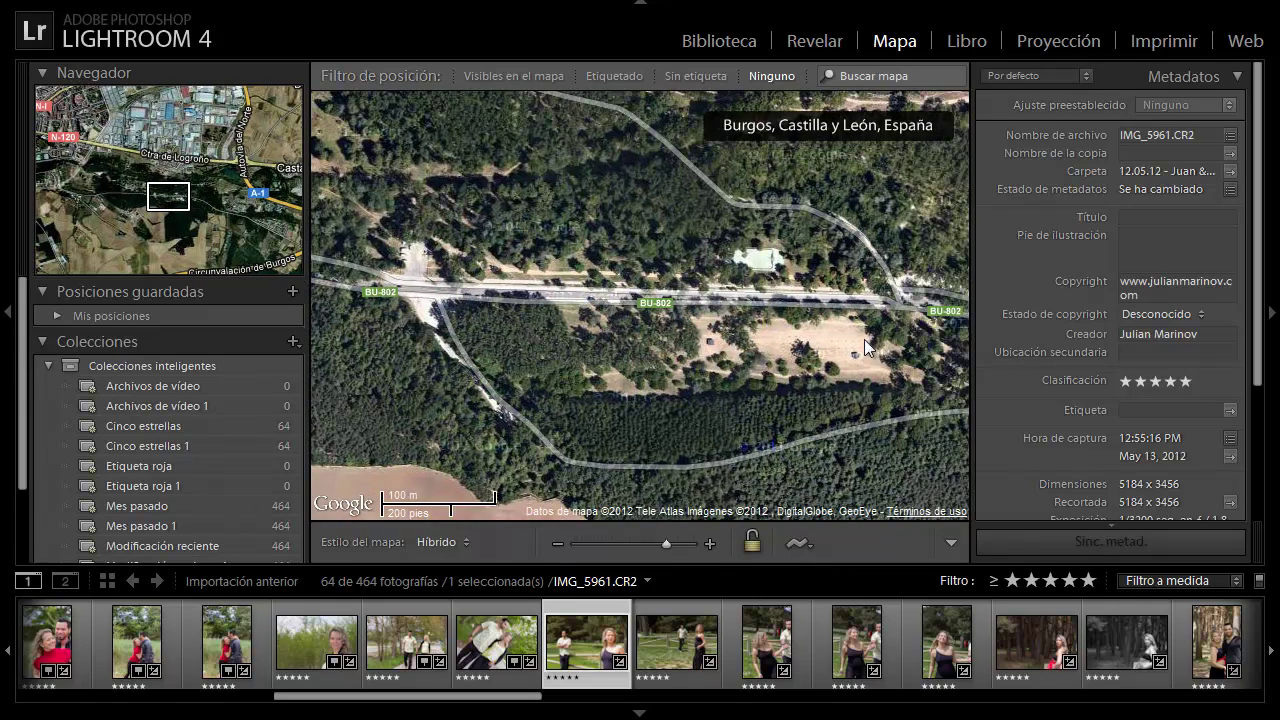
pyautogui.moveTo(870, 343); pyautogui.dragTo(565, 323)
pyautogui.moveTo(776, 305)
pyautogui.mouseDown()
pyautogui.moveTo(615, 222)
pyautogui.moveTo(639, 57)
pyautogui.mouseUp()
pyautogui.moveTo(598, 357)
pyautogui.mouseDown()
pyautogui.moveTo(810, 161)
pyautogui.moveTo(766, 455)
pyautogui.mouseUp()
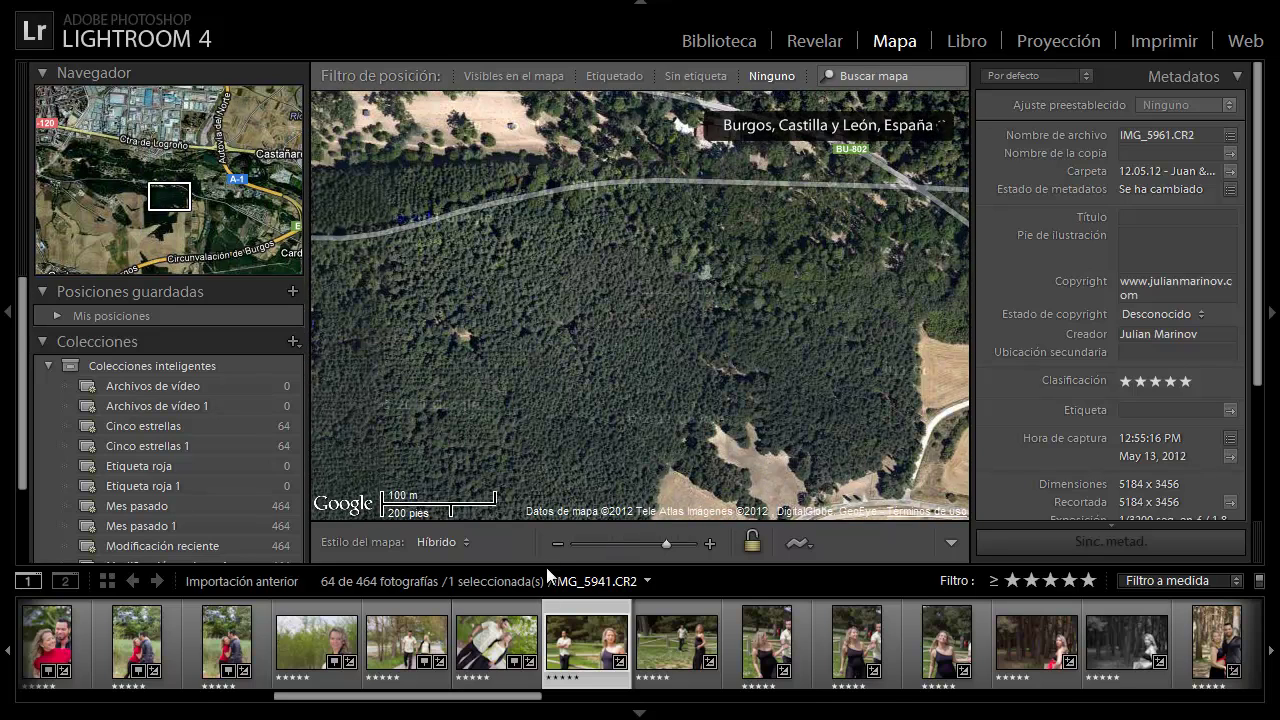
# - Reframe and zoom in on the forest edge and fields at the road bend
pyautogui.click(557, 545)
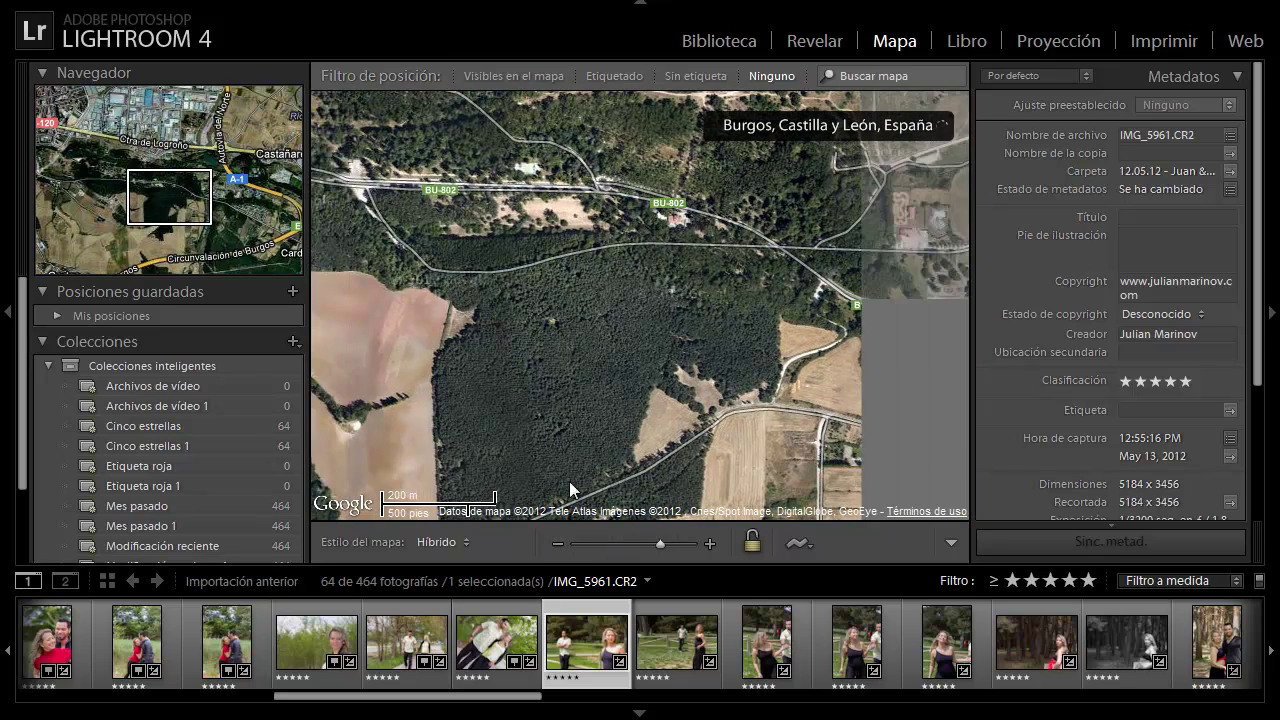
pyautogui.moveTo(563, 418); pyautogui.dragTo(526, 400)
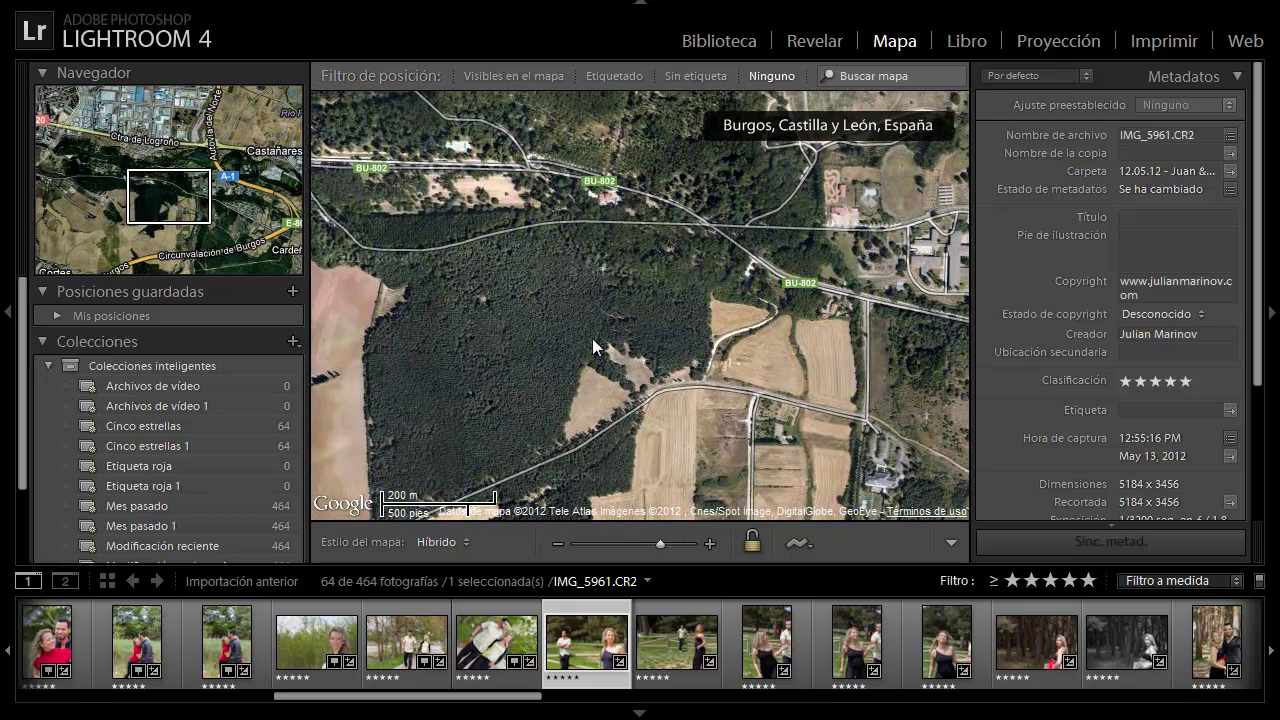
pyautogui.moveTo(526, 400)
pyautogui.mouseDown()
pyautogui.moveTo(621, 322)
pyautogui.moveTo(702, 295)
pyautogui.mouseUp()
pyautogui.doubleClick(698, 271)
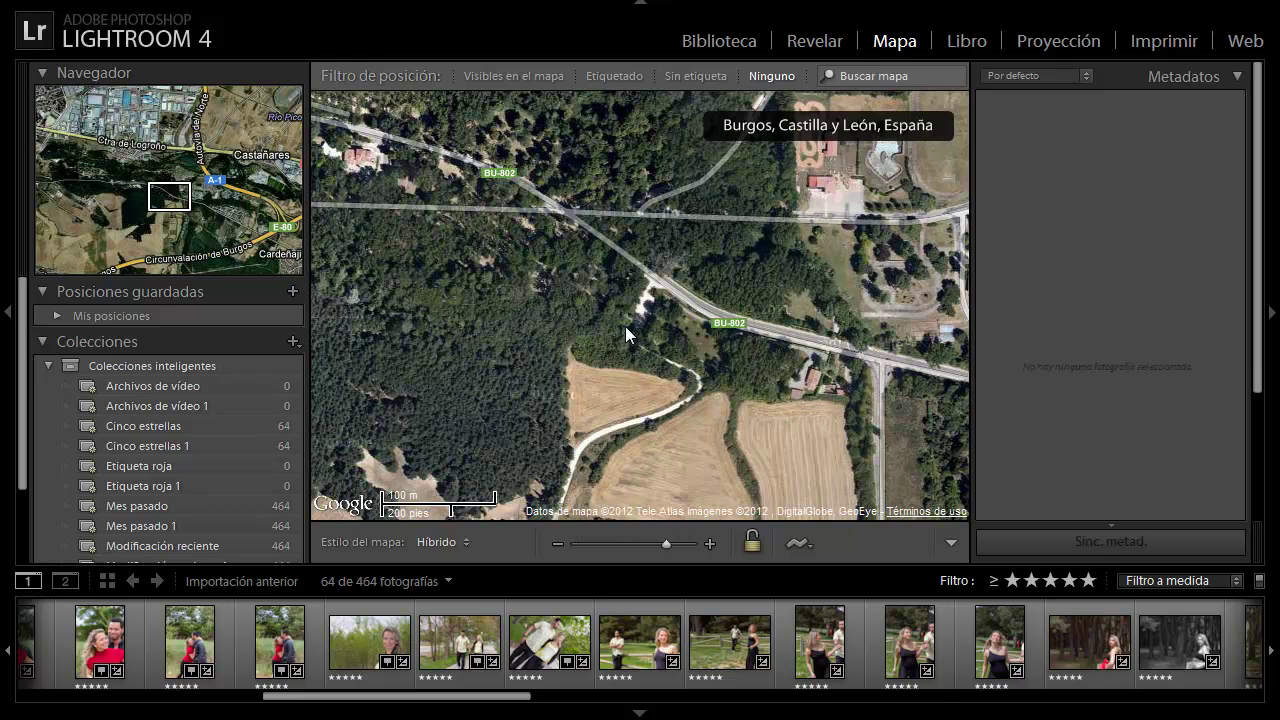
pyautogui.moveTo(627, 324); pyautogui.dragTo(758, 178)
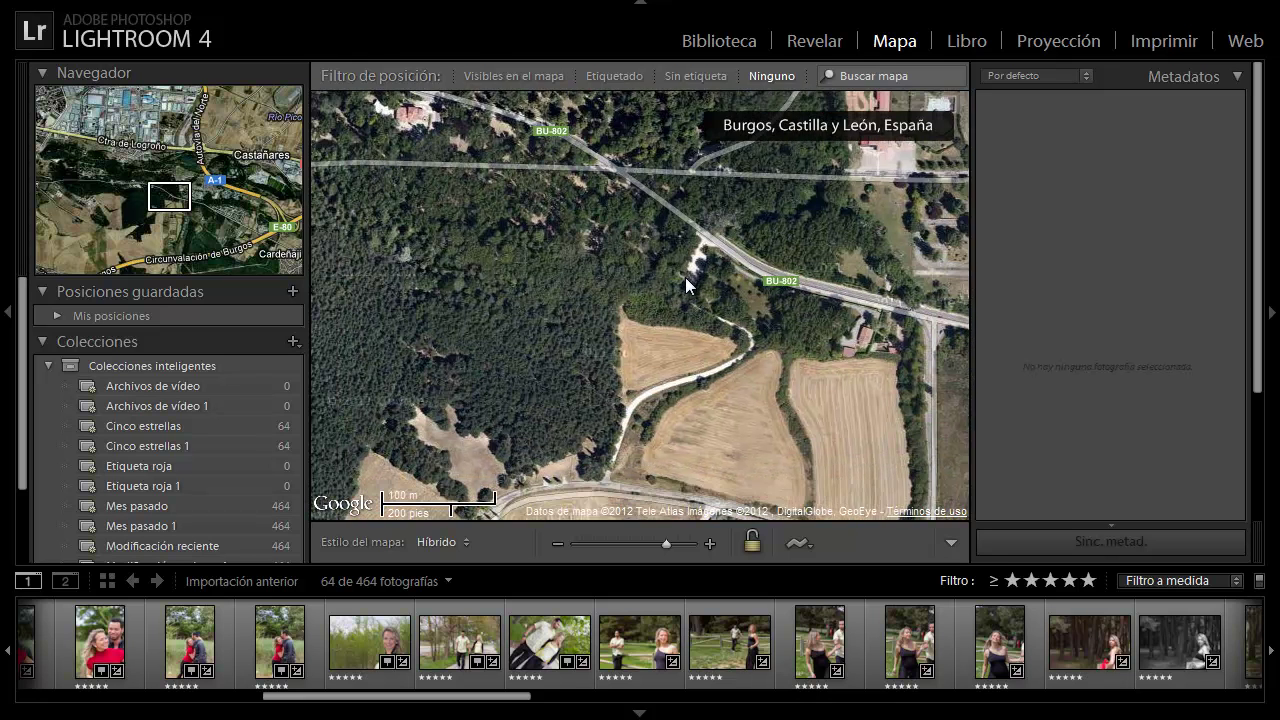
pyautogui.moveTo(558, 426)
pyautogui.mouseDown()
pyautogui.moveTo(699, 310)
pyautogui.moveTo(670, 353)
pyautogui.mouseUp()
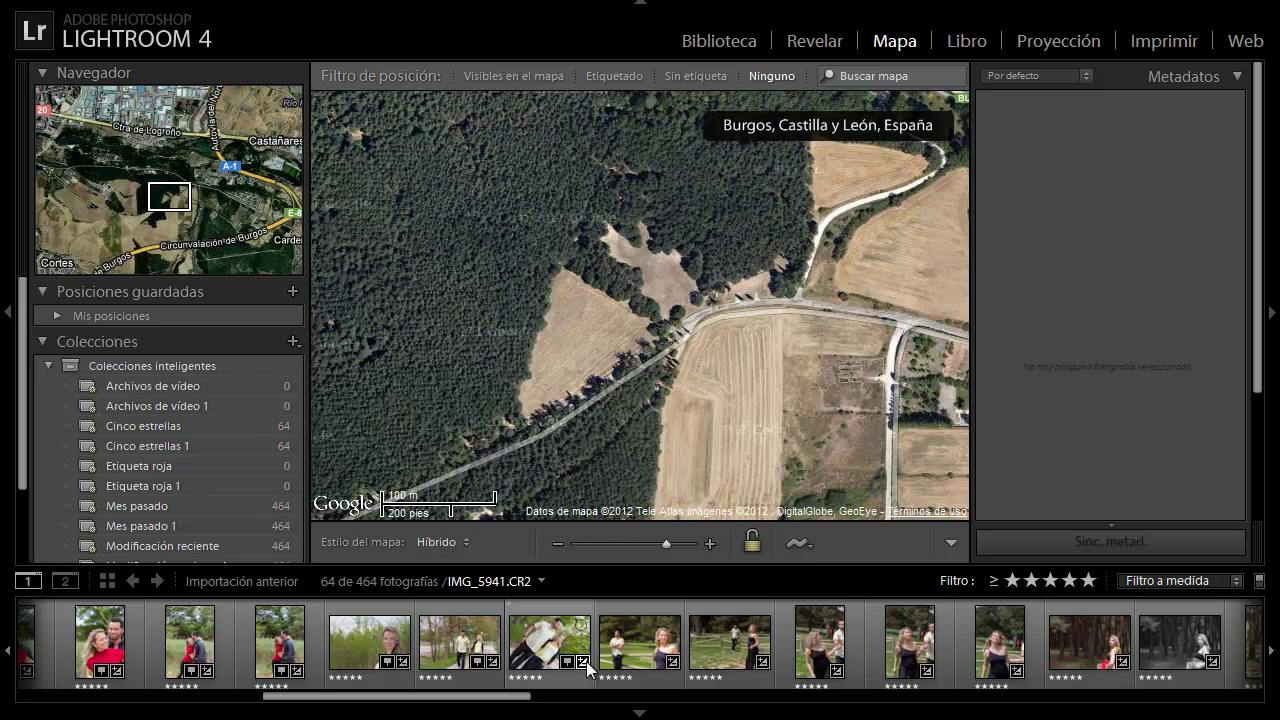
# - Geotag five photos at the forest road bend as marker 5, then select IMG_6013
pyautogui.click(631, 660)
pyautogui.moveTo(510, 697); pyautogui.dragTo(567, 703)
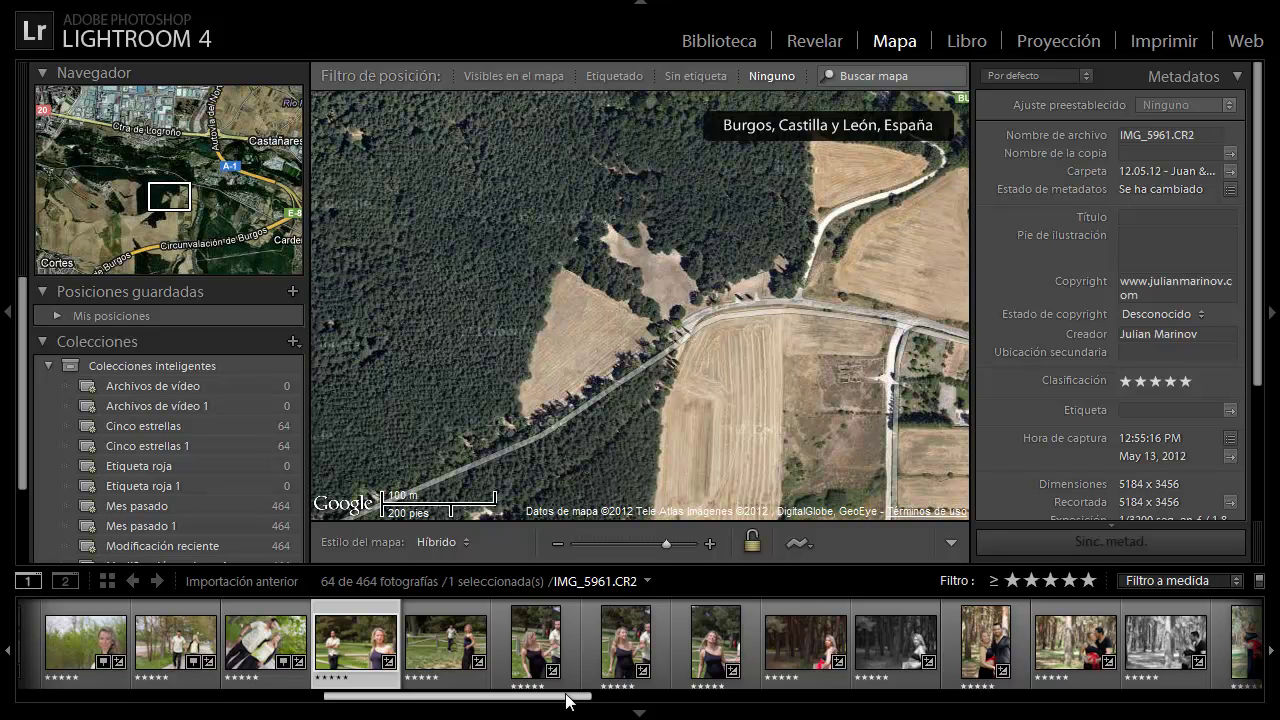
pyautogui.keyDown('shift'); pyautogui.click(704, 641); pyautogui.keyUp('shift')
pyautogui.moveTo(704, 641); pyautogui.dragTo(745, 290)
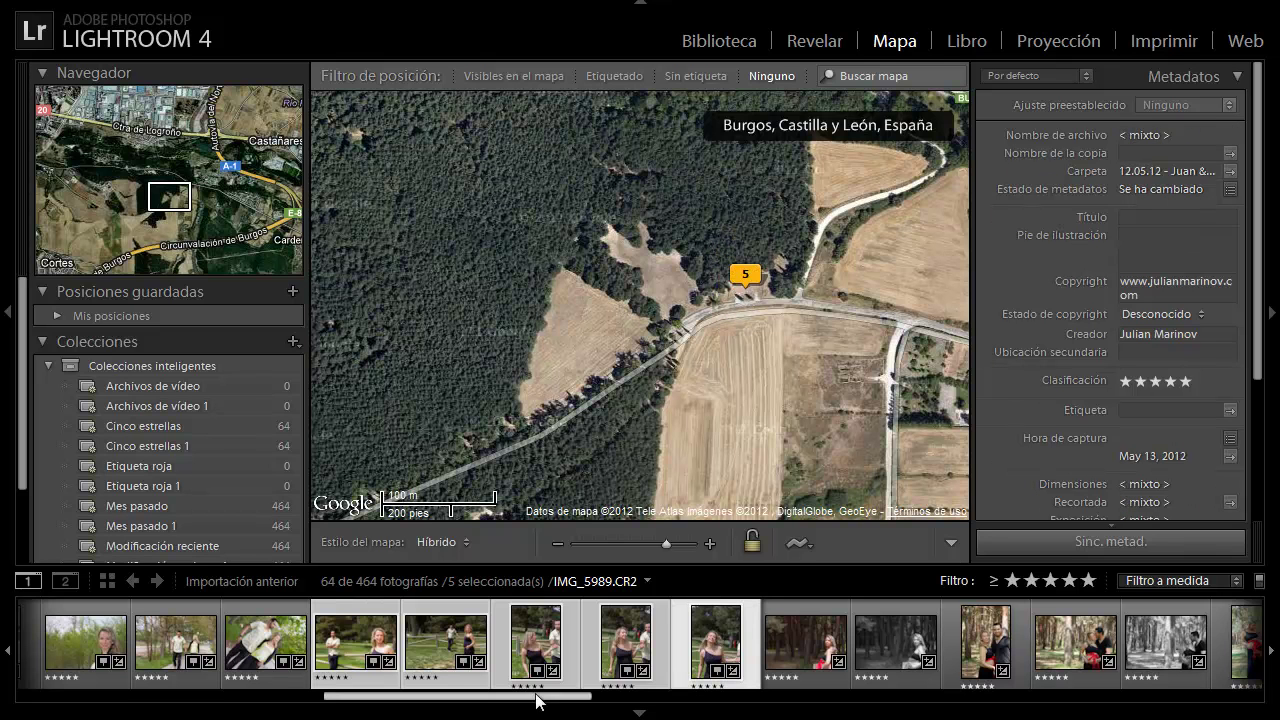
pyautogui.moveTo(537, 703); pyautogui.dragTo(612, 703)
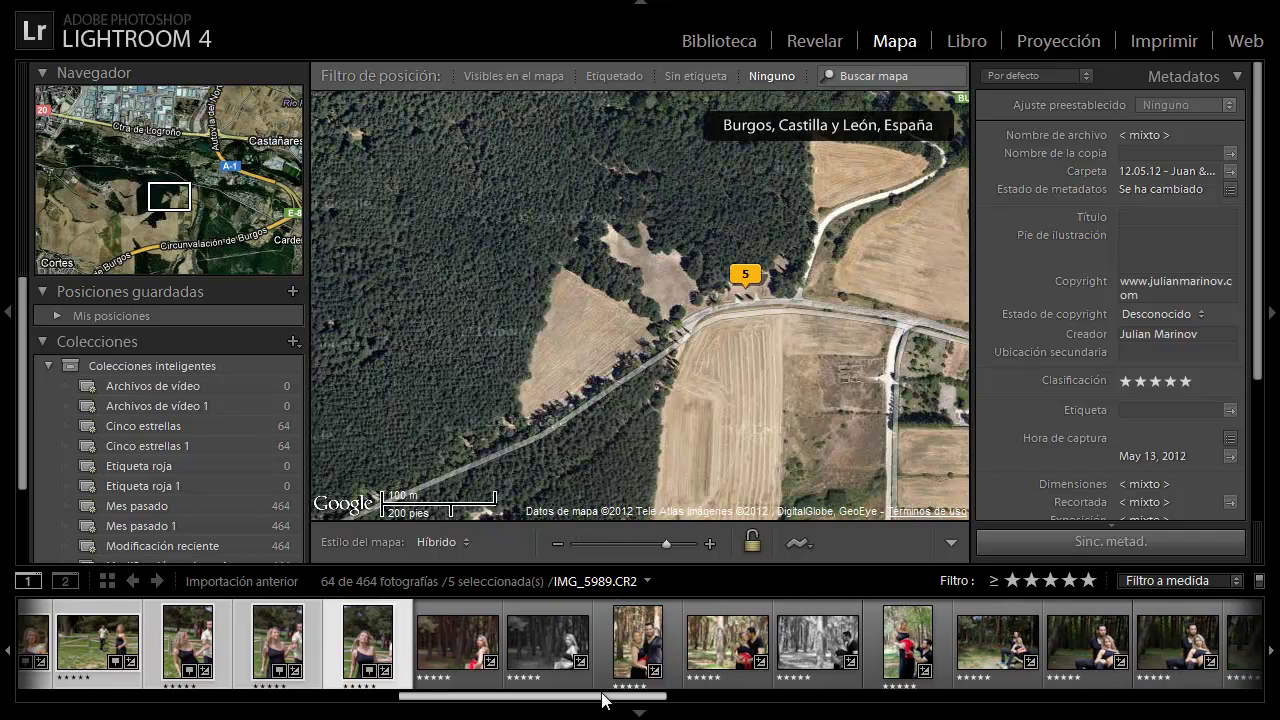
pyautogui.click(463, 658)
pyautogui.moveTo(477, 700)
pyautogui.mouseDown()
pyautogui.moveTo(686, 703)
pyautogui.moveTo(895, 666)
pyautogui.mouseUp()
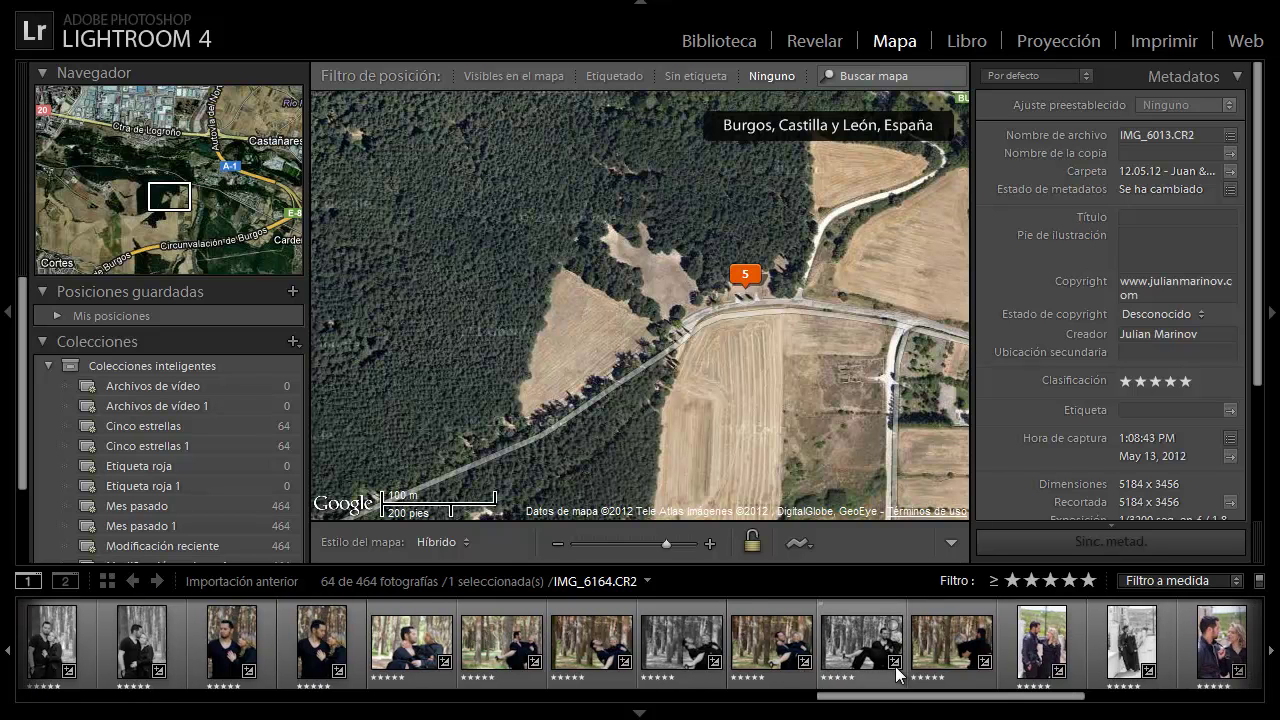
# - Drop a 28-photo selection into the forest clearing above marker 5, then zoom out
pyautogui.keyDown('shift'); pyautogui.click(963, 631); pyautogui.keyUp('shift')
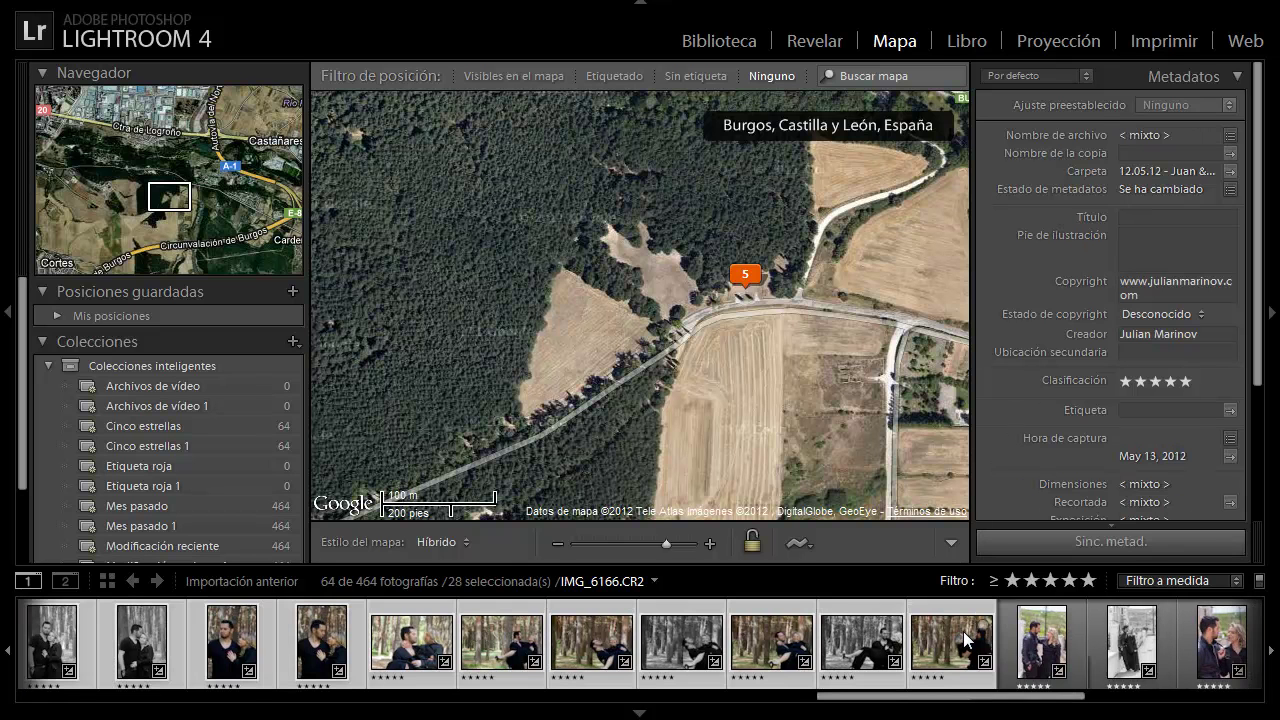
pyautogui.moveTo(963, 631)
pyautogui.mouseDown()
pyautogui.moveTo(616, 220)
pyautogui.moveTo(624, 212)
pyautogui.moveTo(629, 234)
pyautogui.mouseUp()
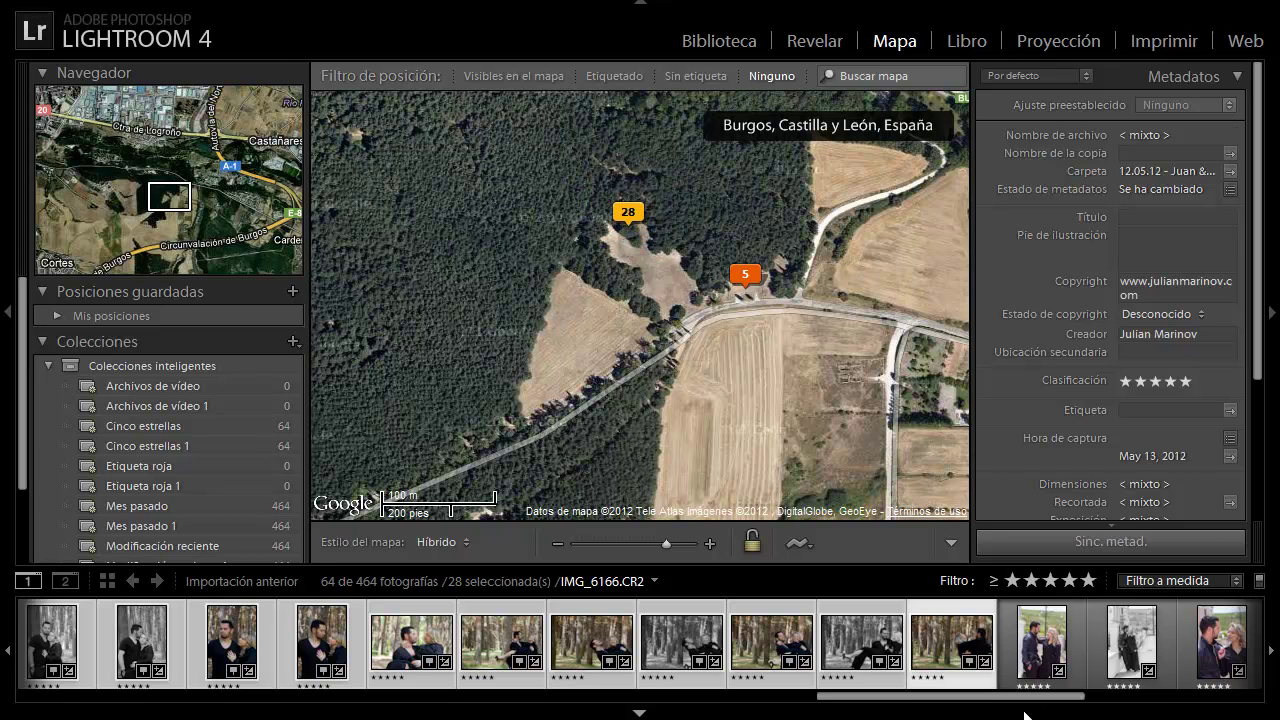
pyautogui.moveTo(1025, 700); pyautogui.dragTo(1123, 700)
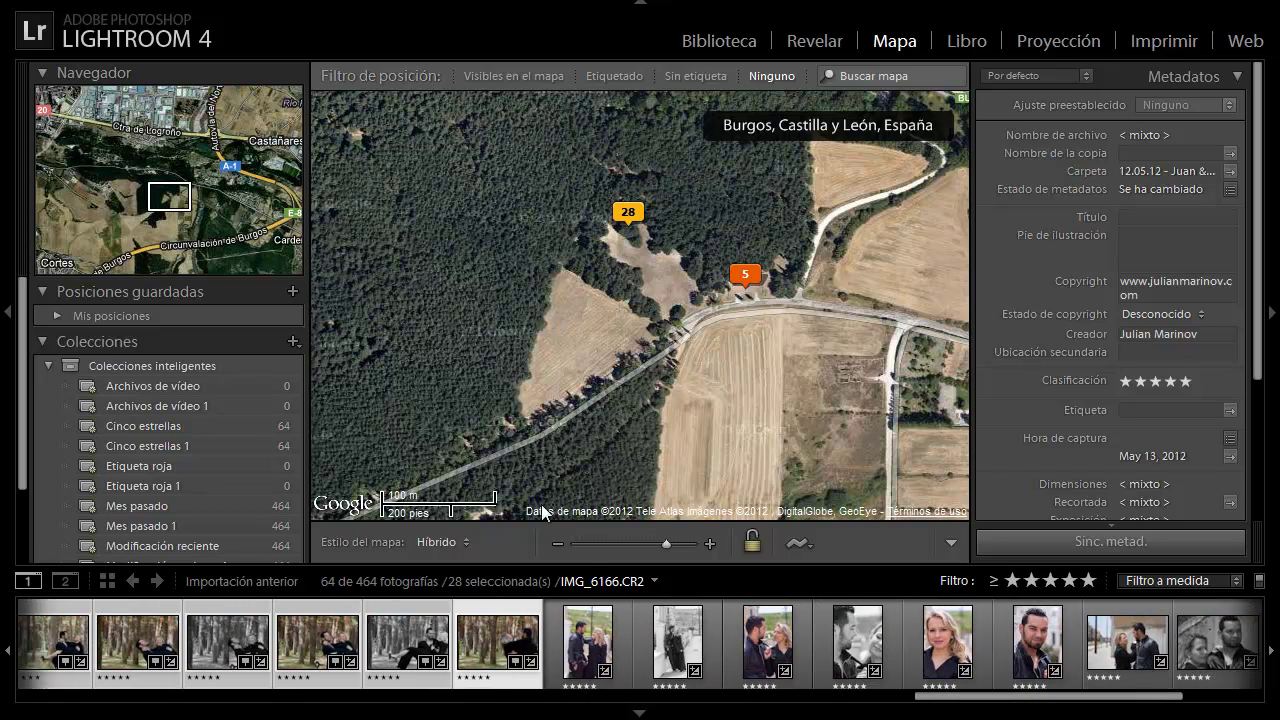
pyautogui.click(557, 544)
# - Zoom out and pan back to frame the 16 and 3 markers near Burgos
pyautogui.click(557, 544)
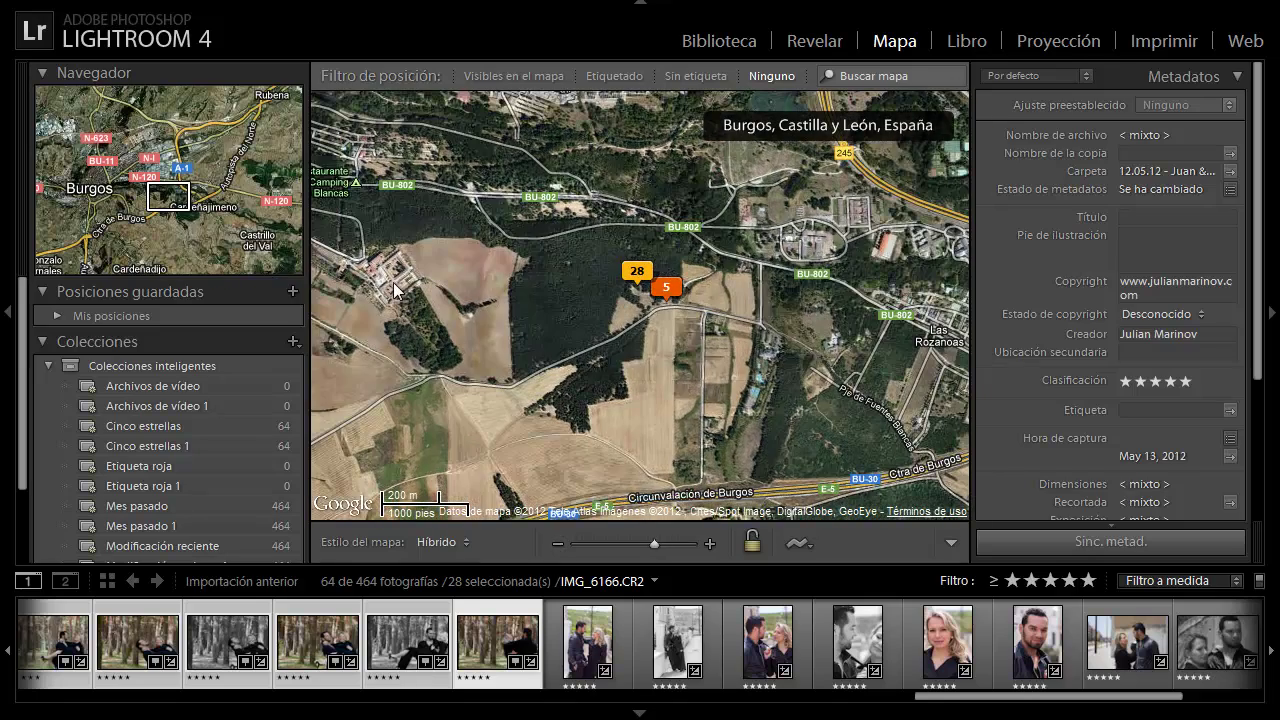
pyautogui.moveTo(507, 315); pyautogui.dragTo(815, 413)
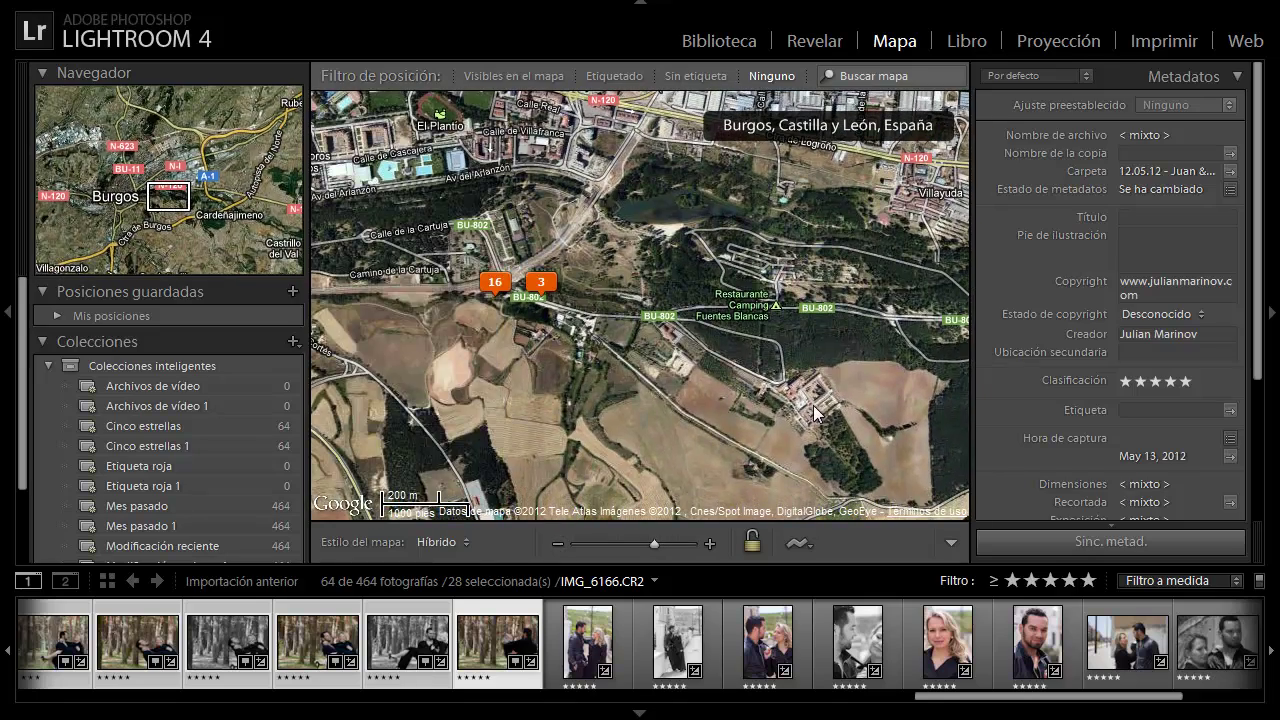
pyautogui.moveTo(801, 346); pyautogui.dragTo(776, 347)
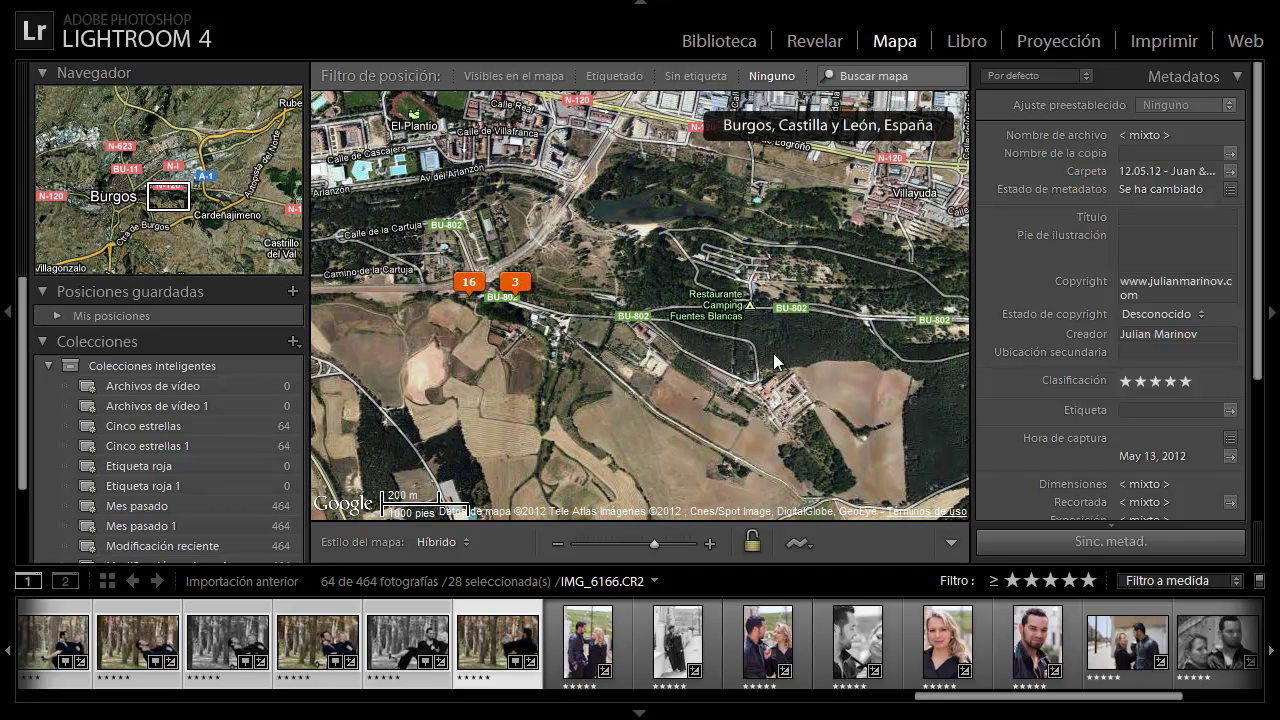
pyautogui.moveTo(784, 353); pyautogui.dragTo(883, 349)
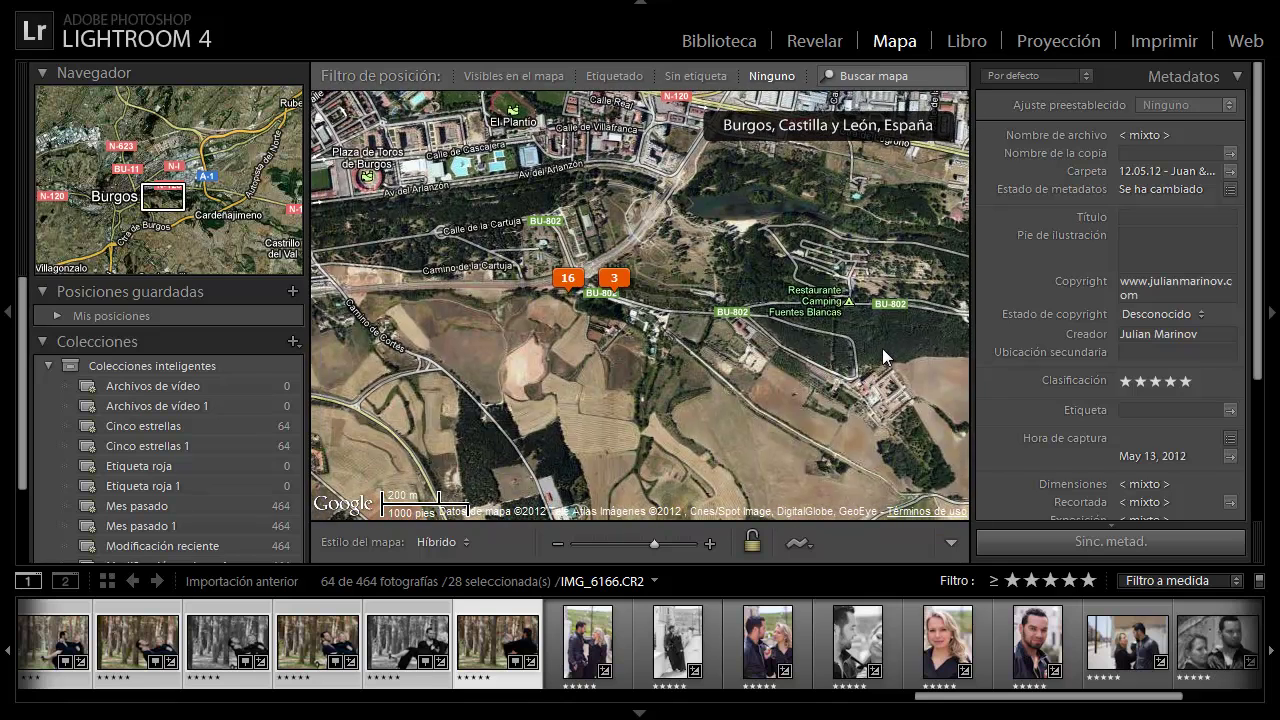
pyautogui.moveTo(542, 352); pyautogui.dragTo(737, 342)
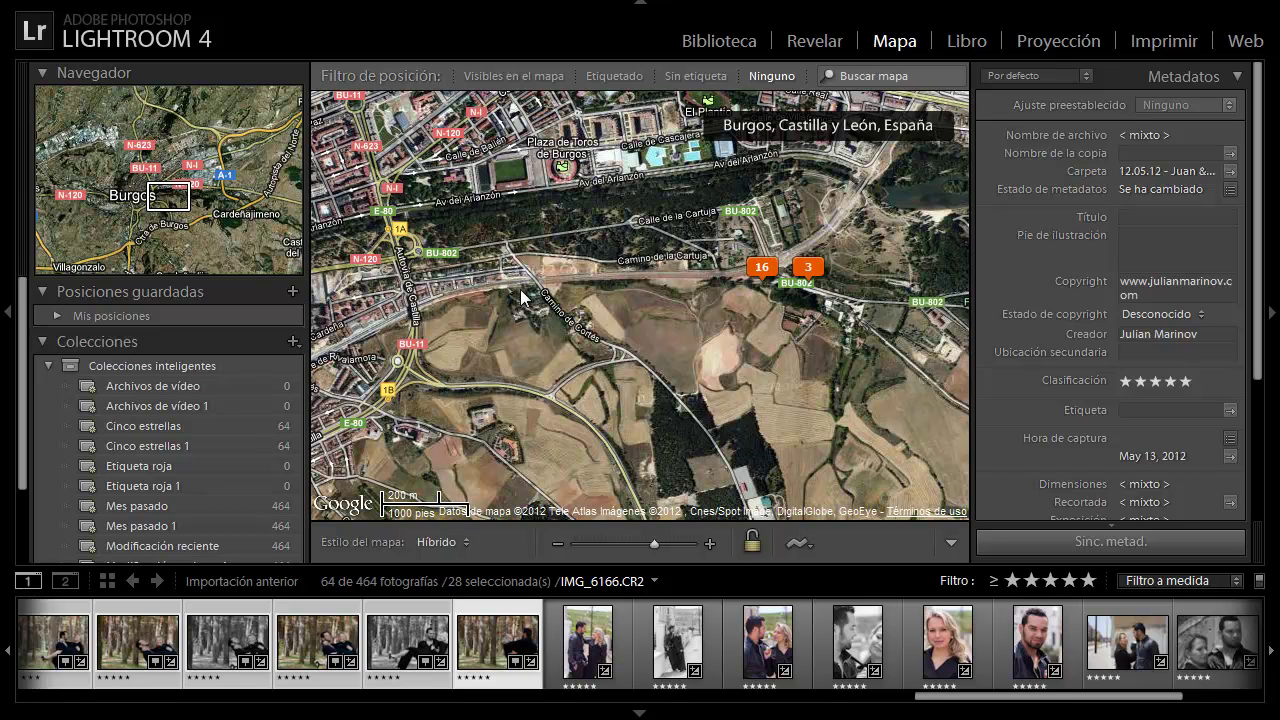
# - Zoom in on the Autovía de Castilla beside Calle de San Pedro de Cardeña
pyautogui.doubleClick(410, 313)
pyautogui.moveTo(413, 313); pyautogui.dragTo(704, 291)
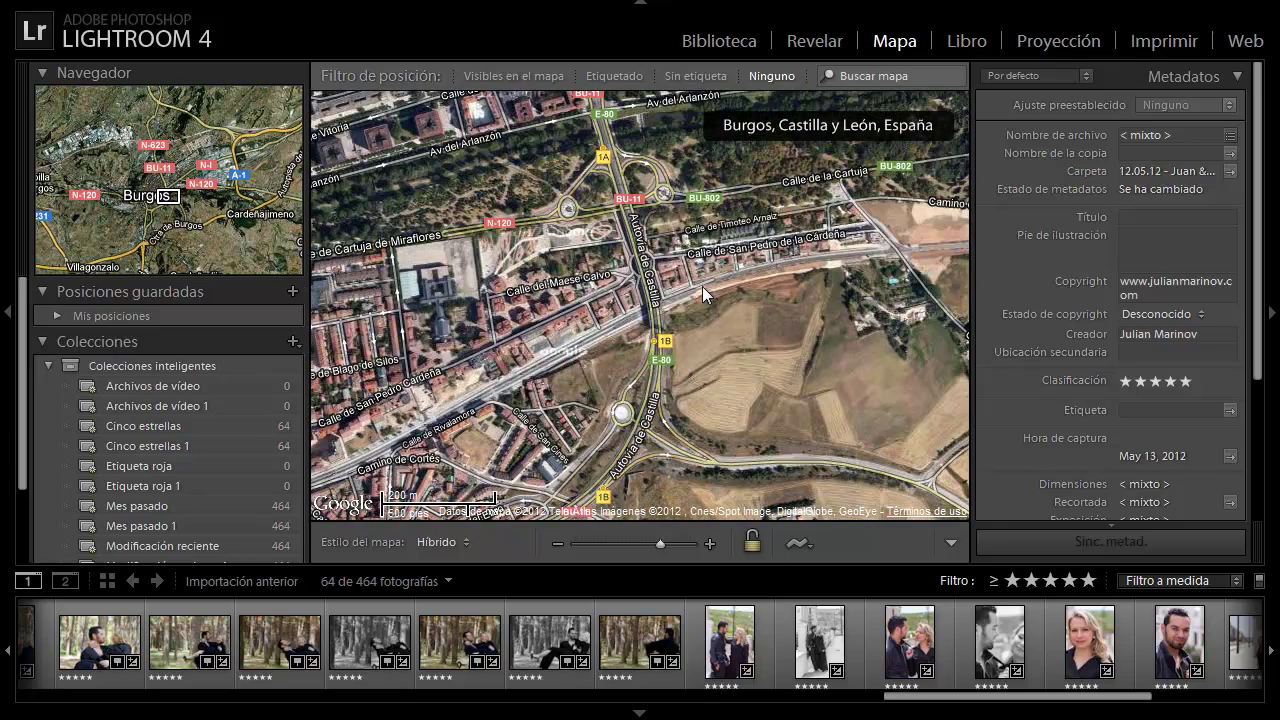
pyautogui.scroll(1, 702, 286)
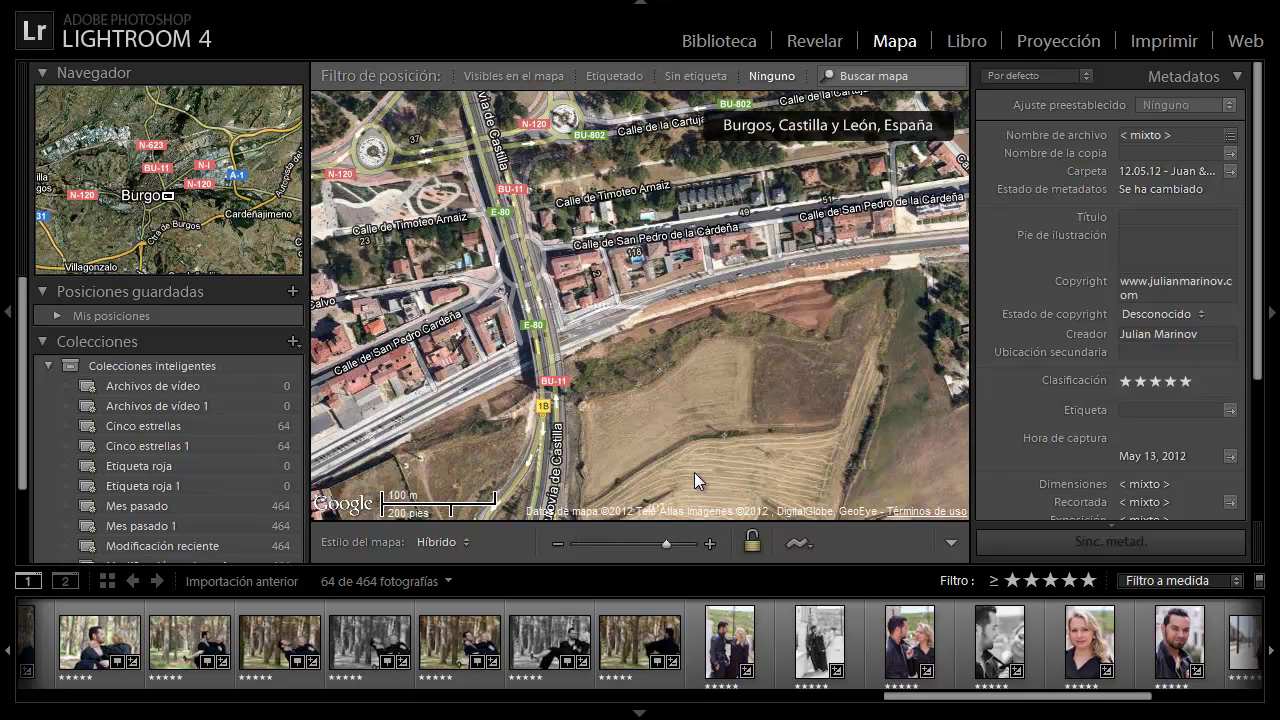
# - Select the first six photos of the next shoot and drop them onto the map
pyautogui.click(742, 658)
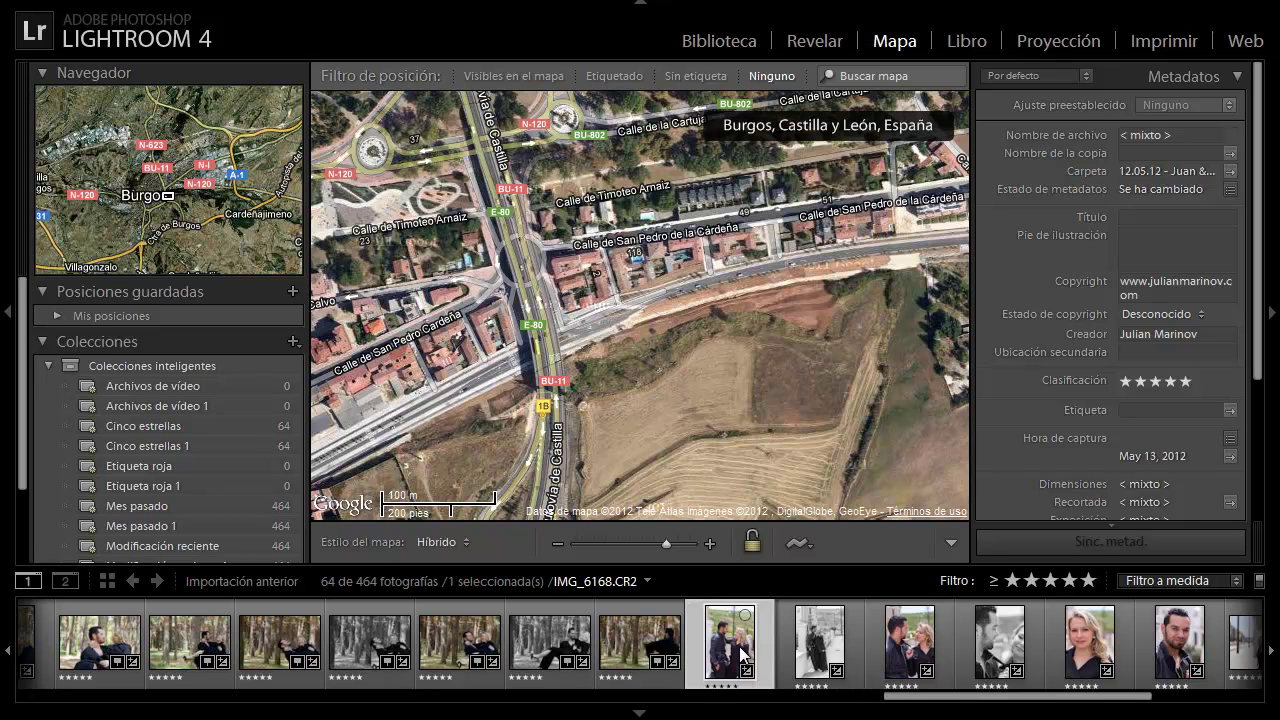
pyautogui.keyDown('shift'); pyautogui.click(1184, 648); pyautogui.keyUp('shift')
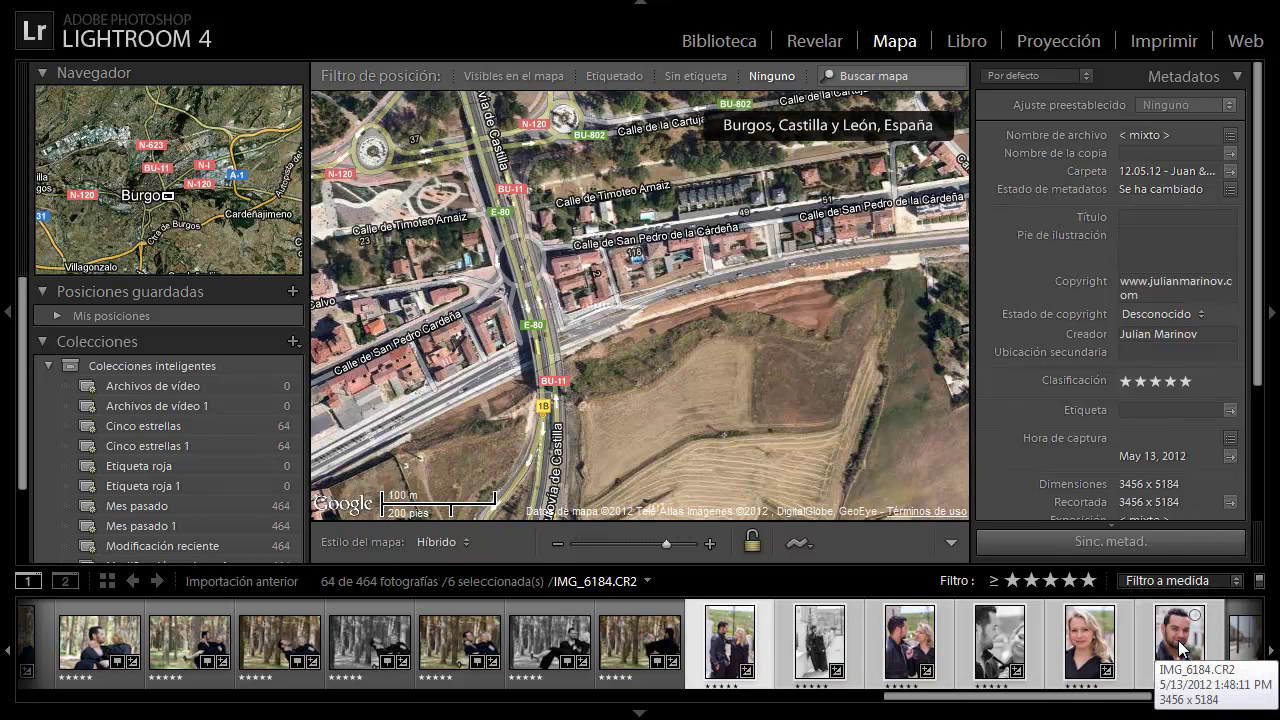
pyautogui.moveTo(1181, 648); pyautogui.dragTo(705, 248)
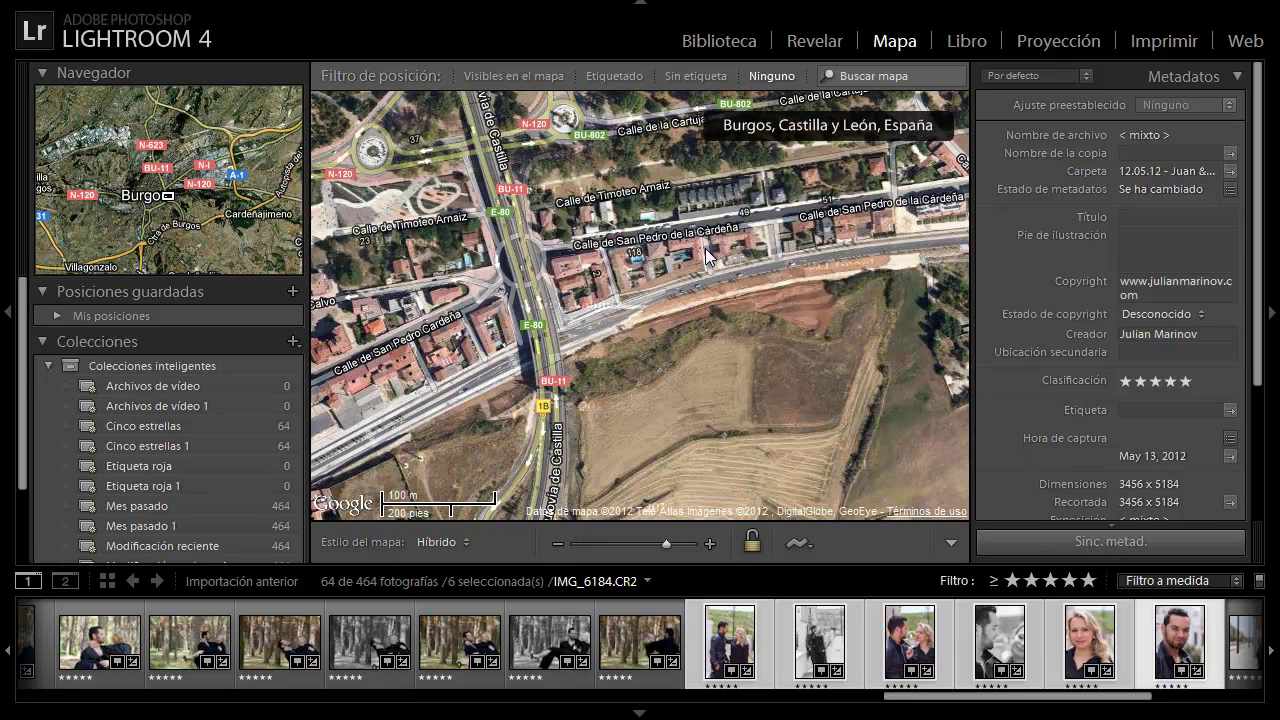
# - Zoom in near Calle de San Pedro de Cardeña and geotag the next six photos at the roadside spot
pyautogui.moveTo(520, 383); pyautogui.dragTo(620, 238)
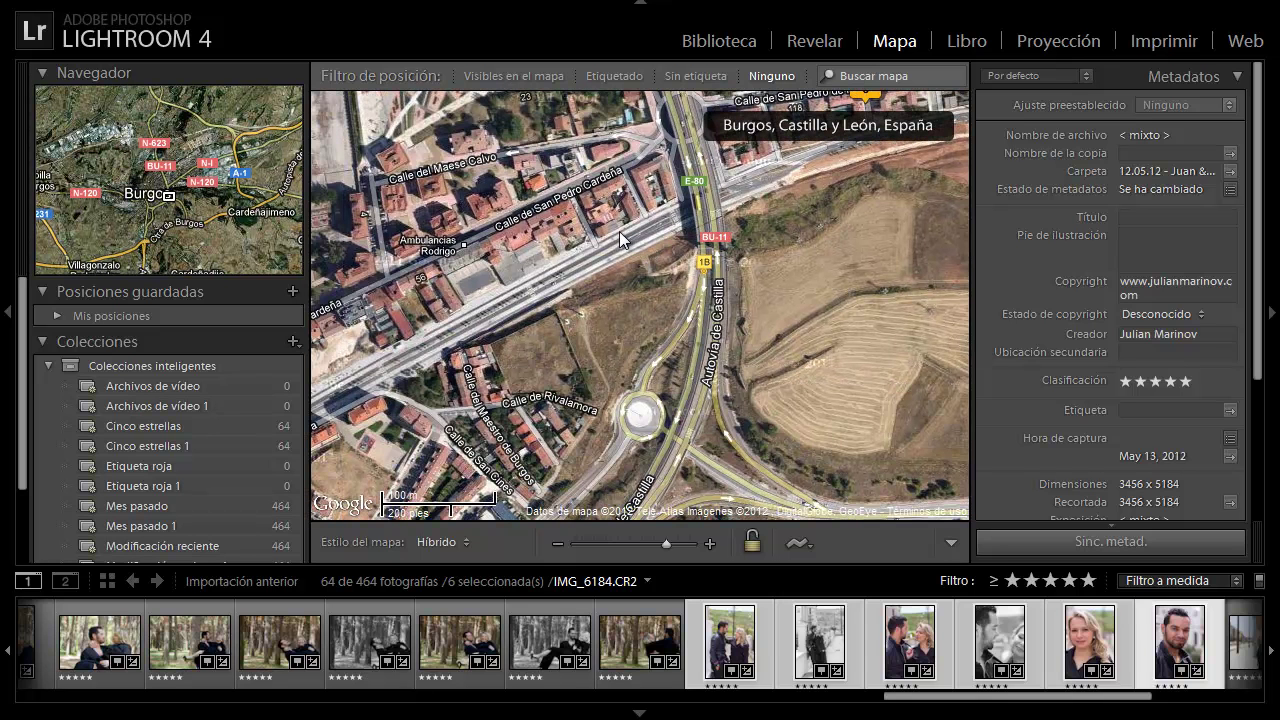
pyautogui.doubleClick(563, 252)
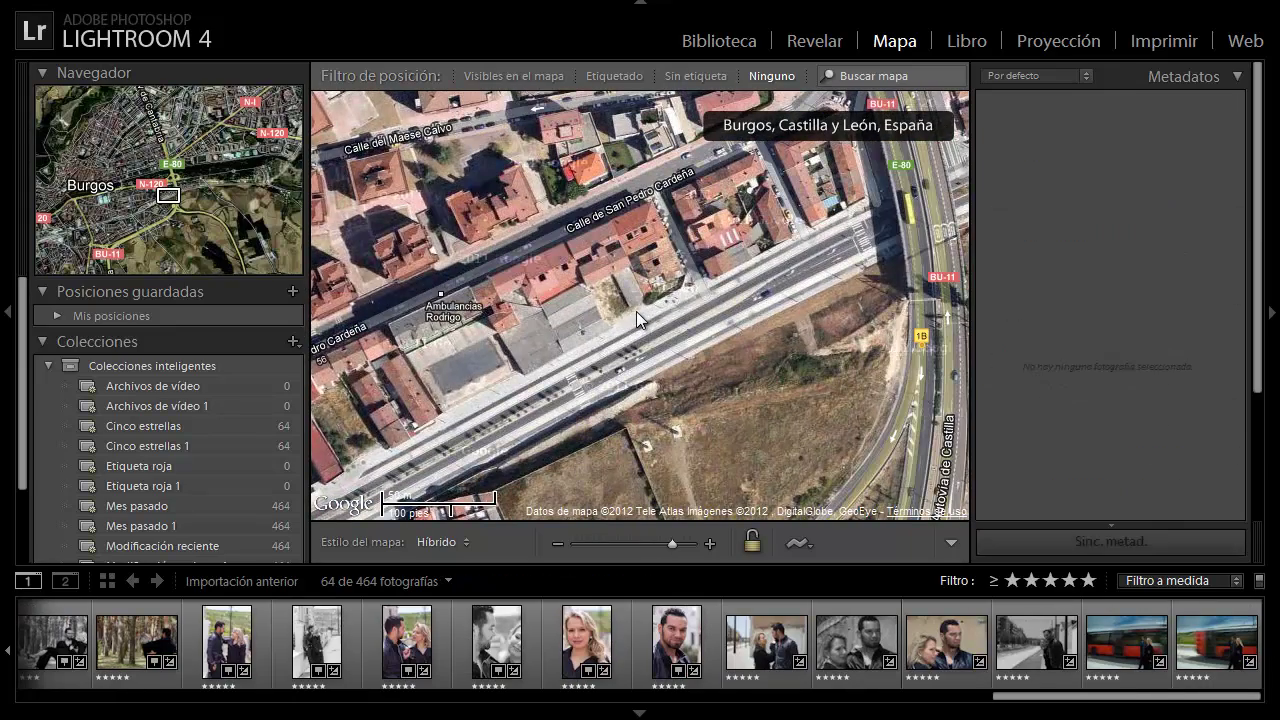
pyautogui.doubleClick(636, 311)
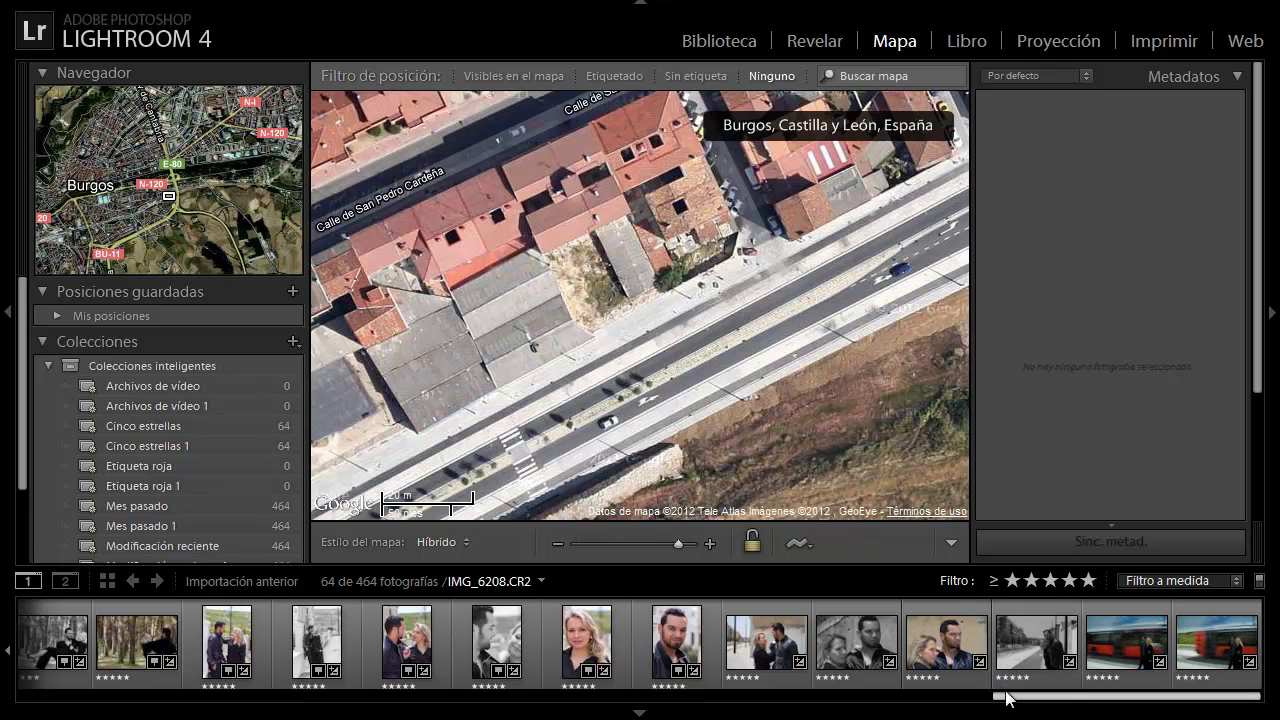
pyautogui.click(798, 660)
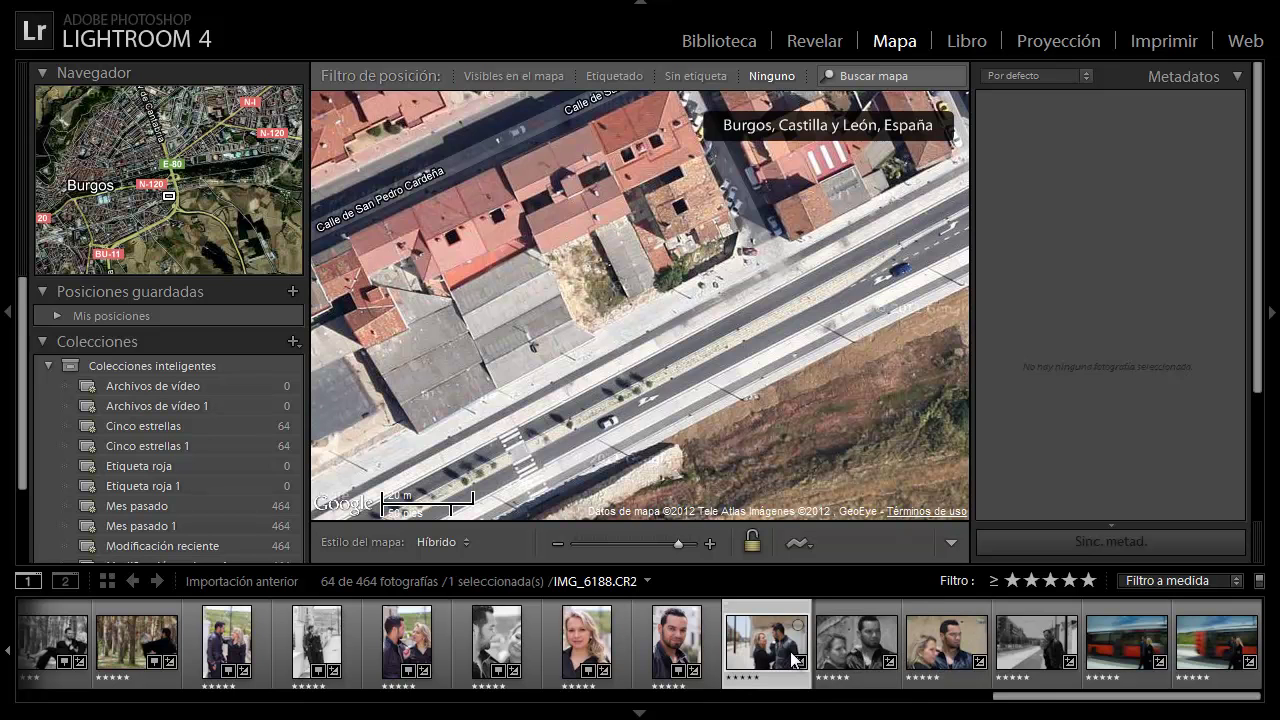
pyautogui.keyDown('shift'); pyautogui.click(1200, 655); pyautogui.keyUp('shift')
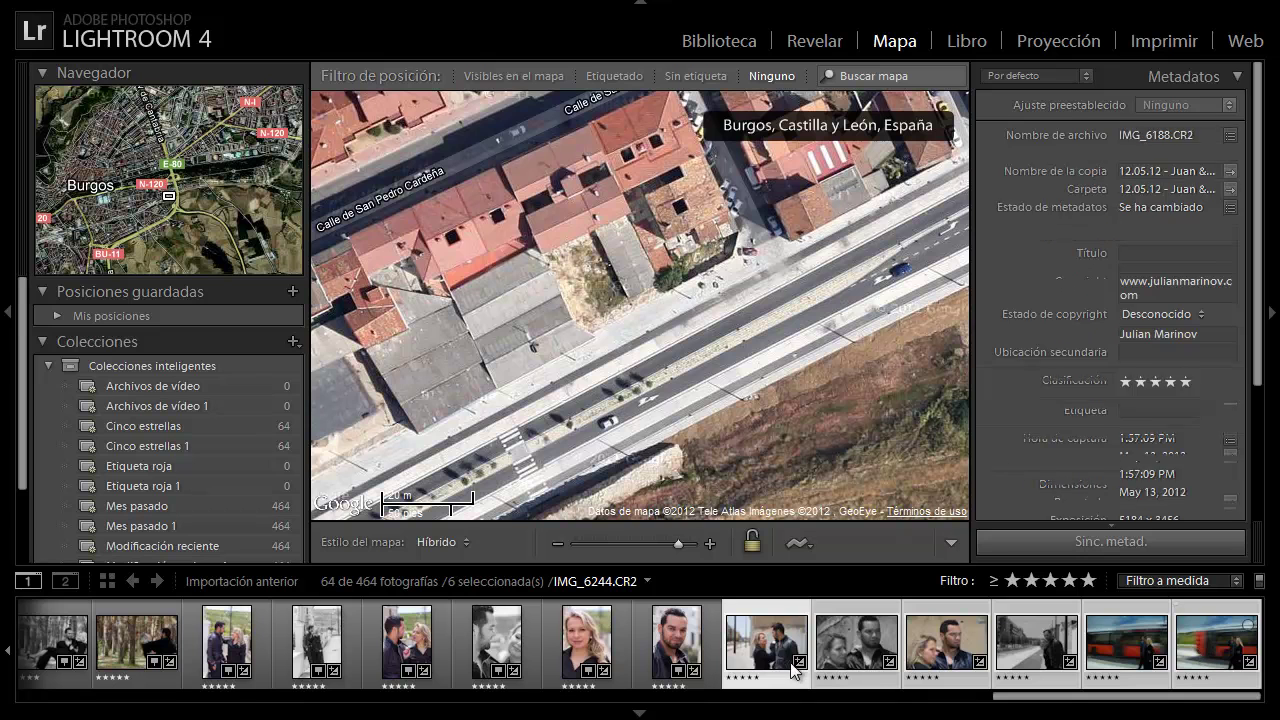
pyautogui.moveTo(772, 656); pyautogui.dragTo(652, 320)
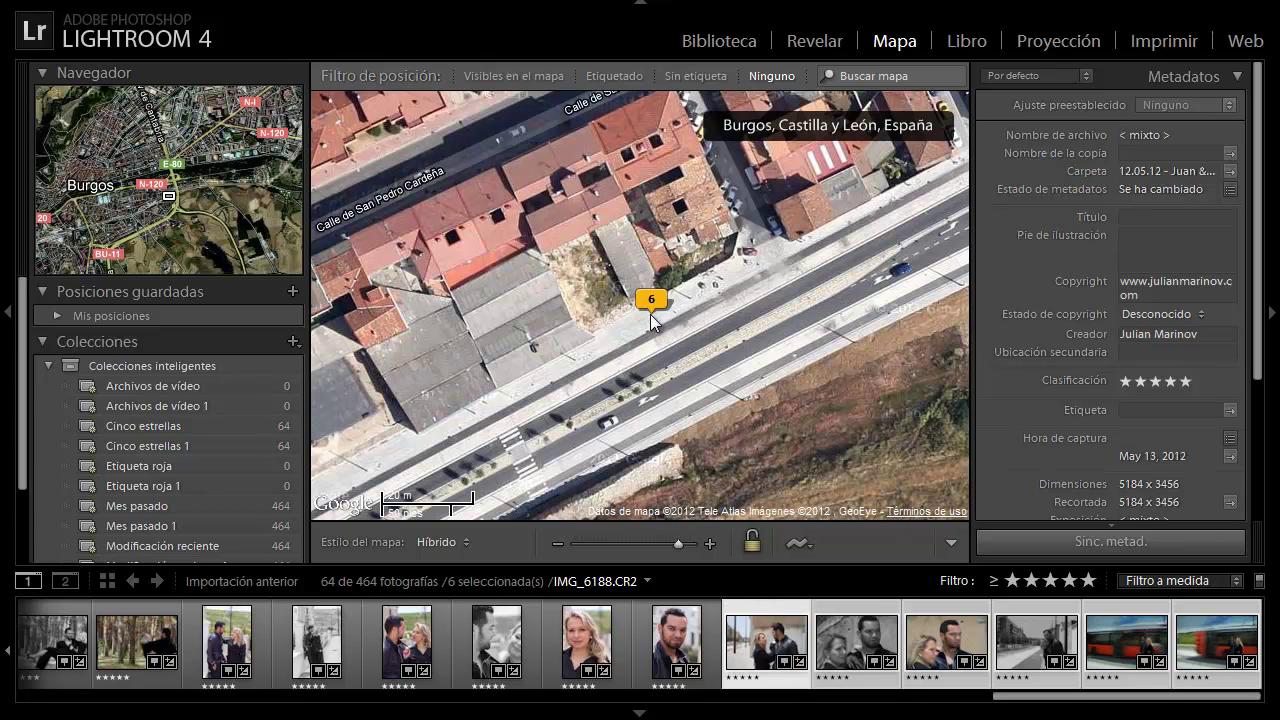
# - Zoom out to Burgos city scale showing markers 12, 19 and 33, then select the 19-photo marker
pyautogui.click(556, 545)
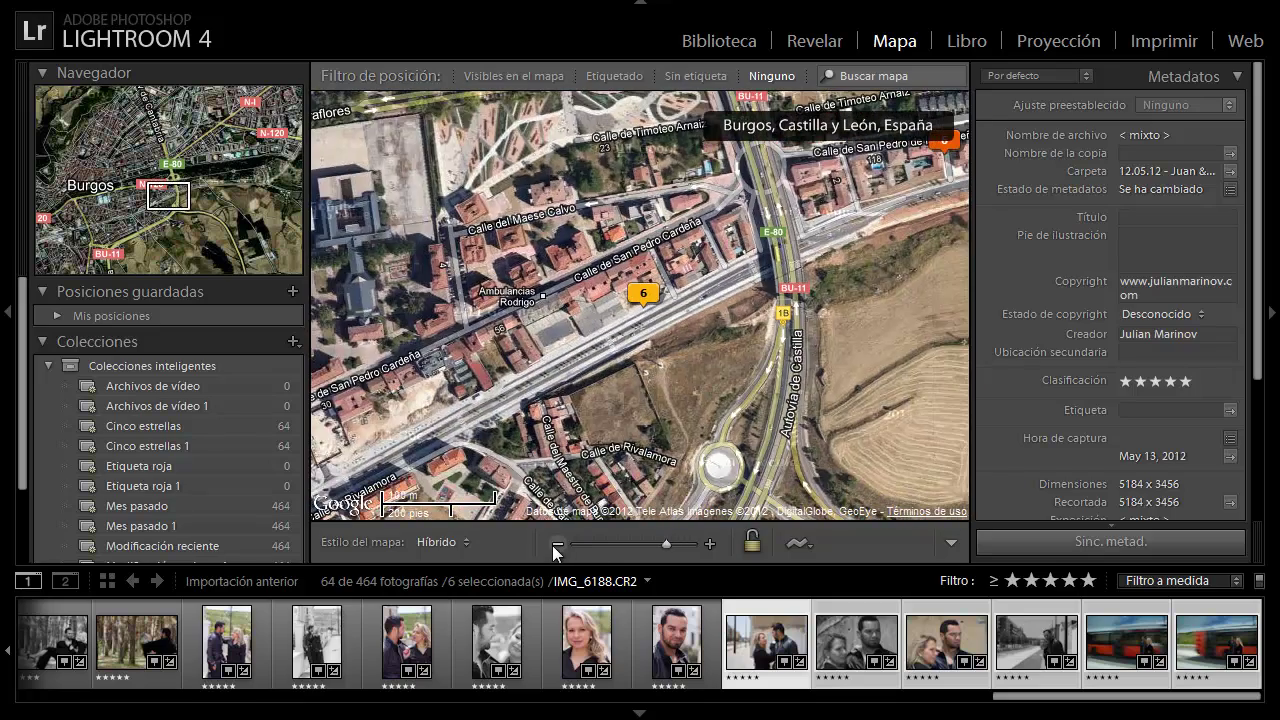
pyautogui.click(556, 546)
pyautogui.click(556, 545)
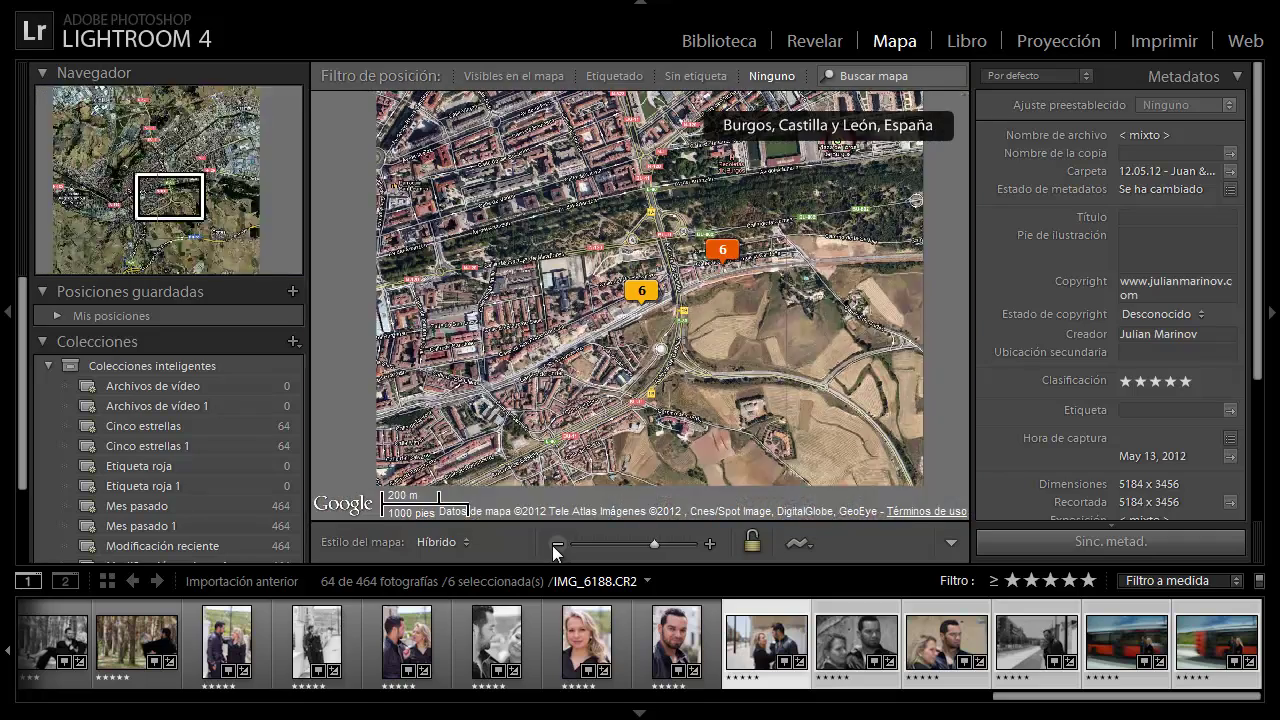
pyautogui.click(556, 546)
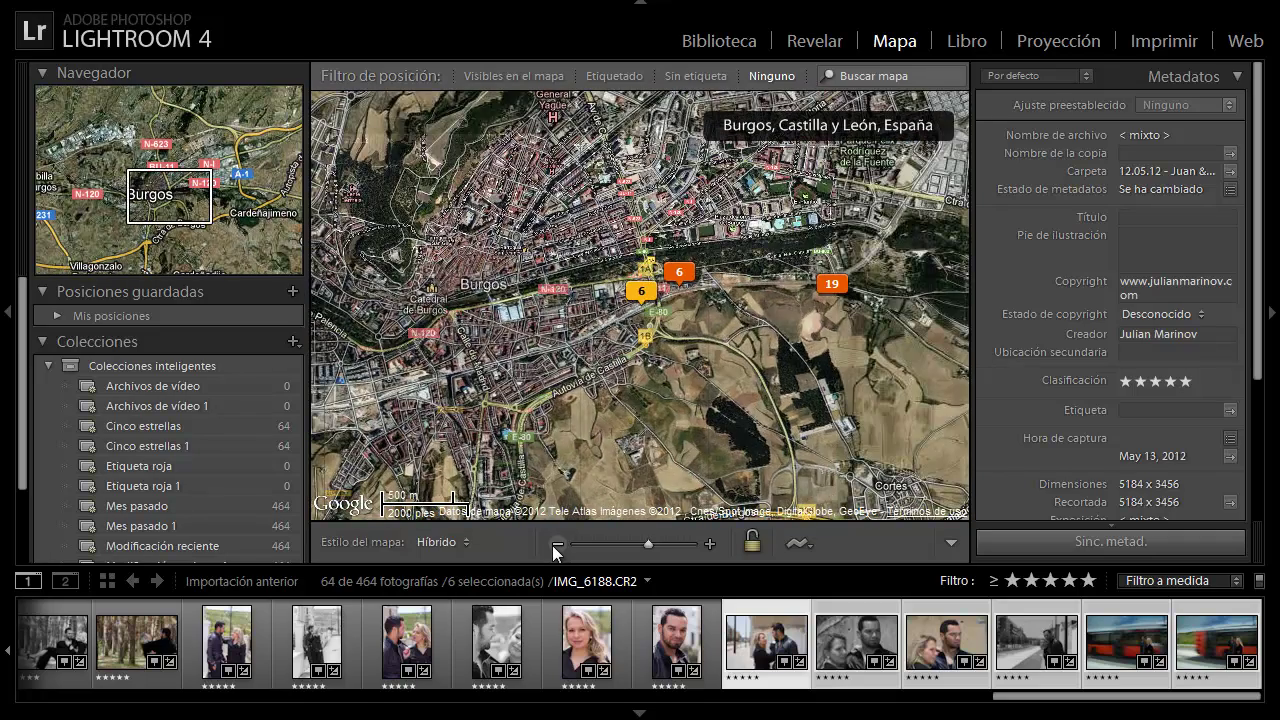
pyautogui.click(556, 546)
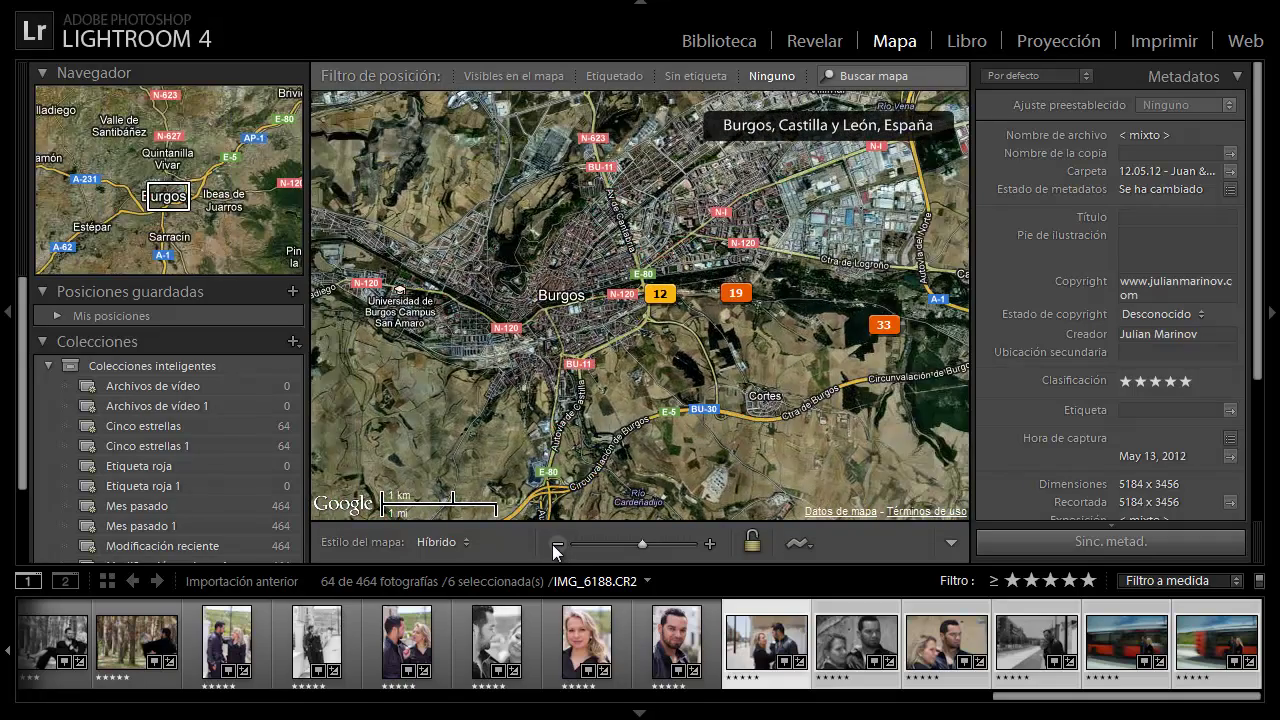
pyautogui.click(746, 301)
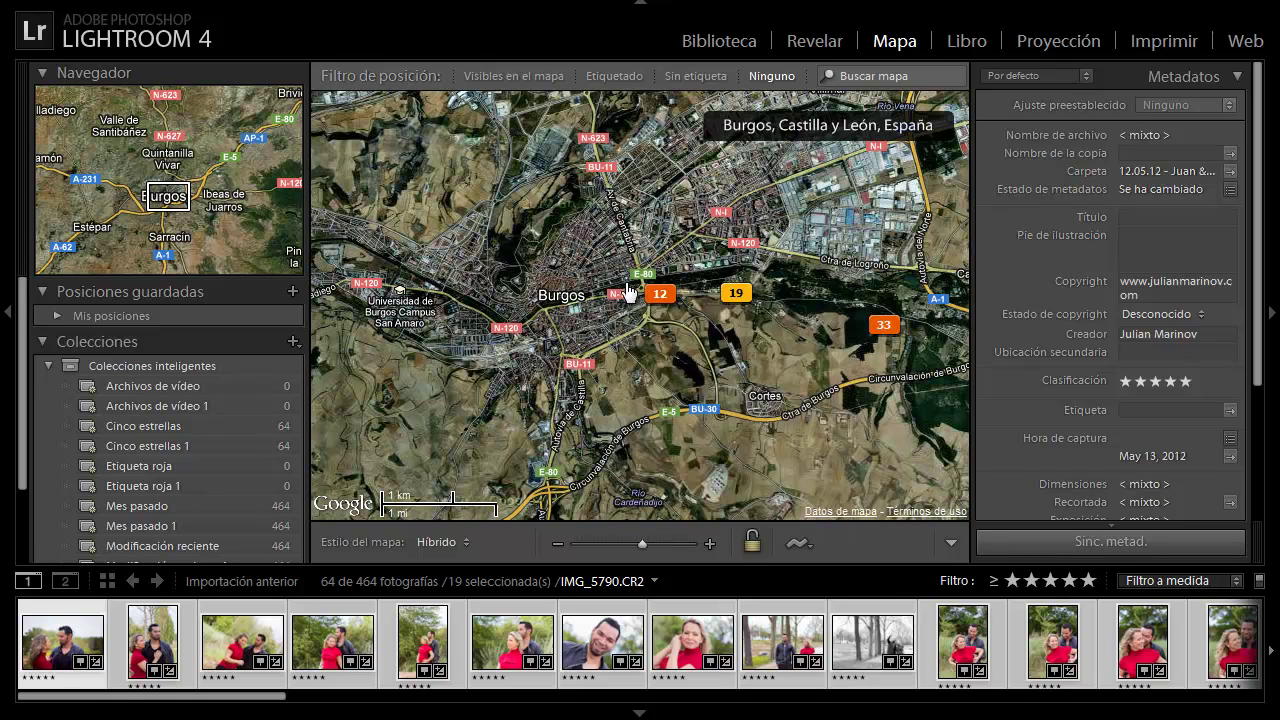
pyautogui.moveTo(659, 294)
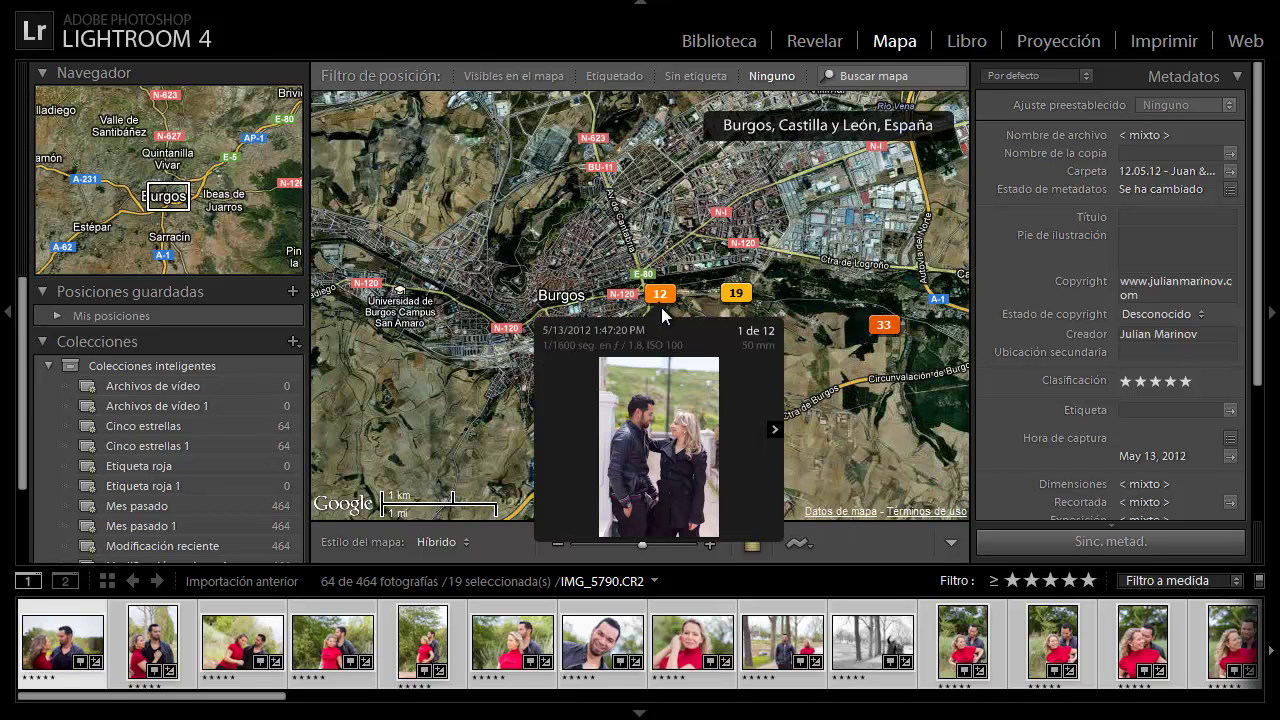
pyautogui.click(775, 430)
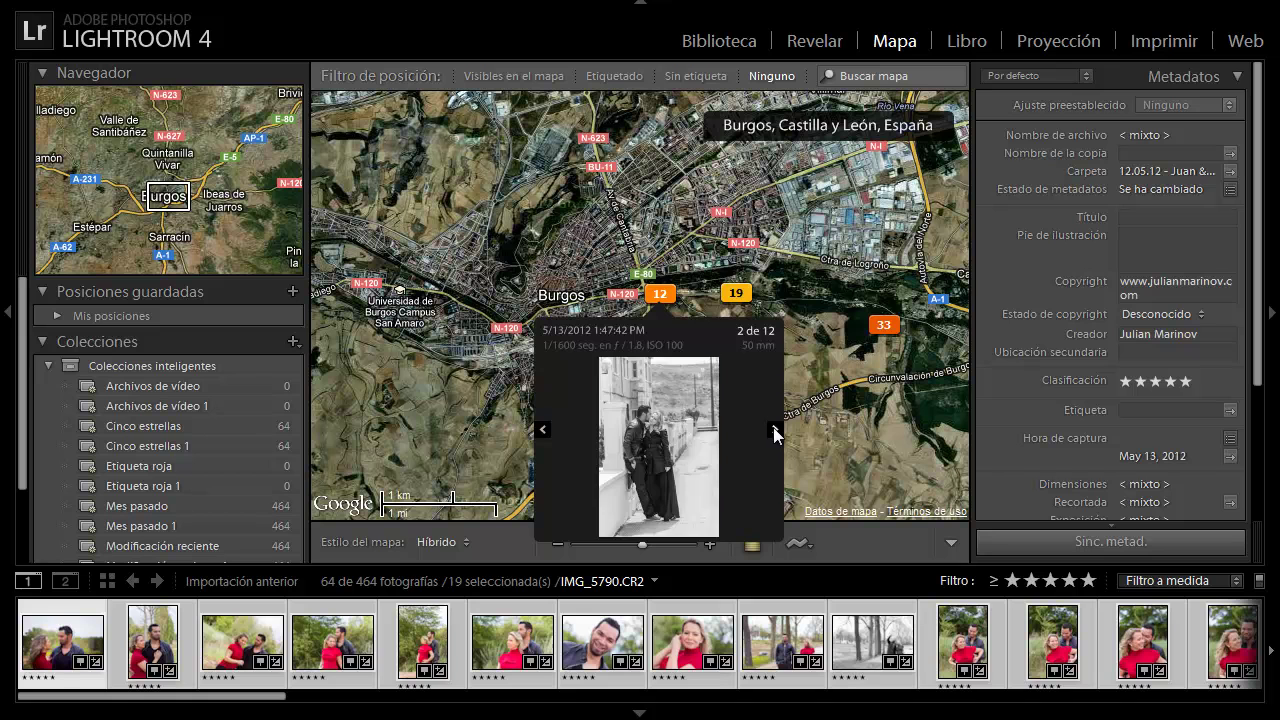
pyautogui.click(775, 430)
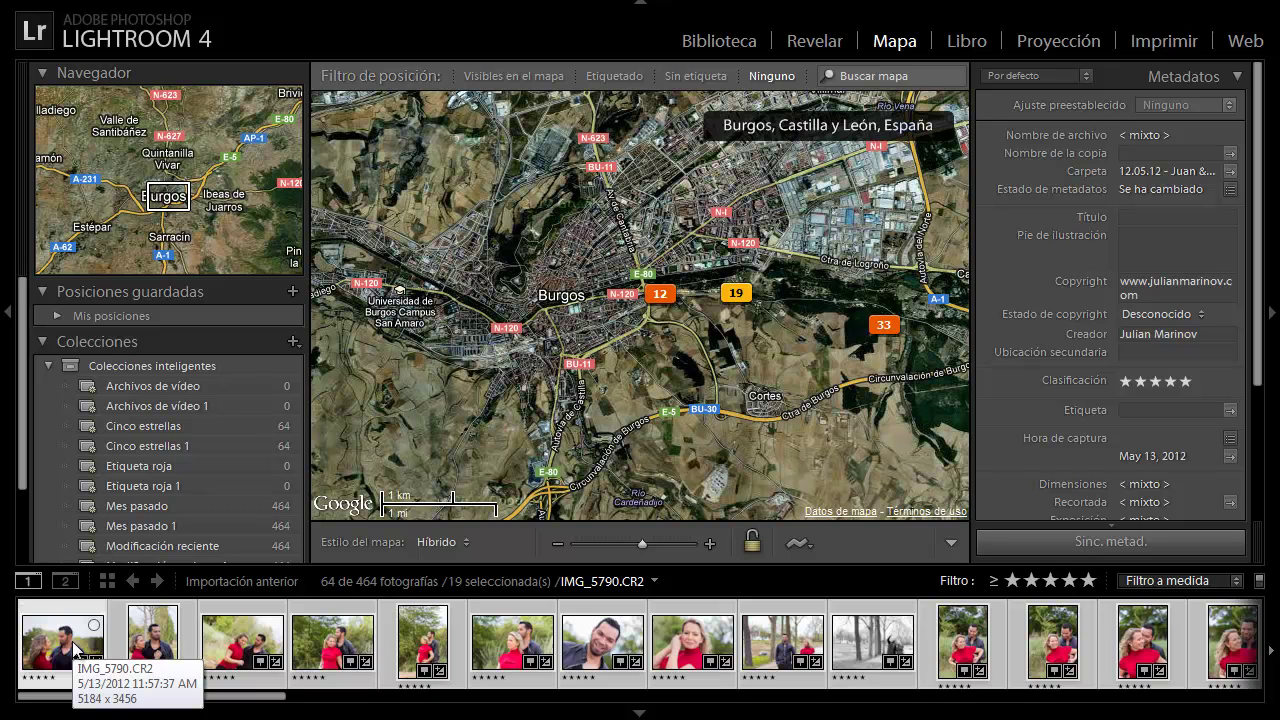
# - Keep only IMG_5790.CR2 selected, scroll Metadata to its GPS fields, and pan toward Burgos-Villafría airport
pyautogui.click(110, 8)
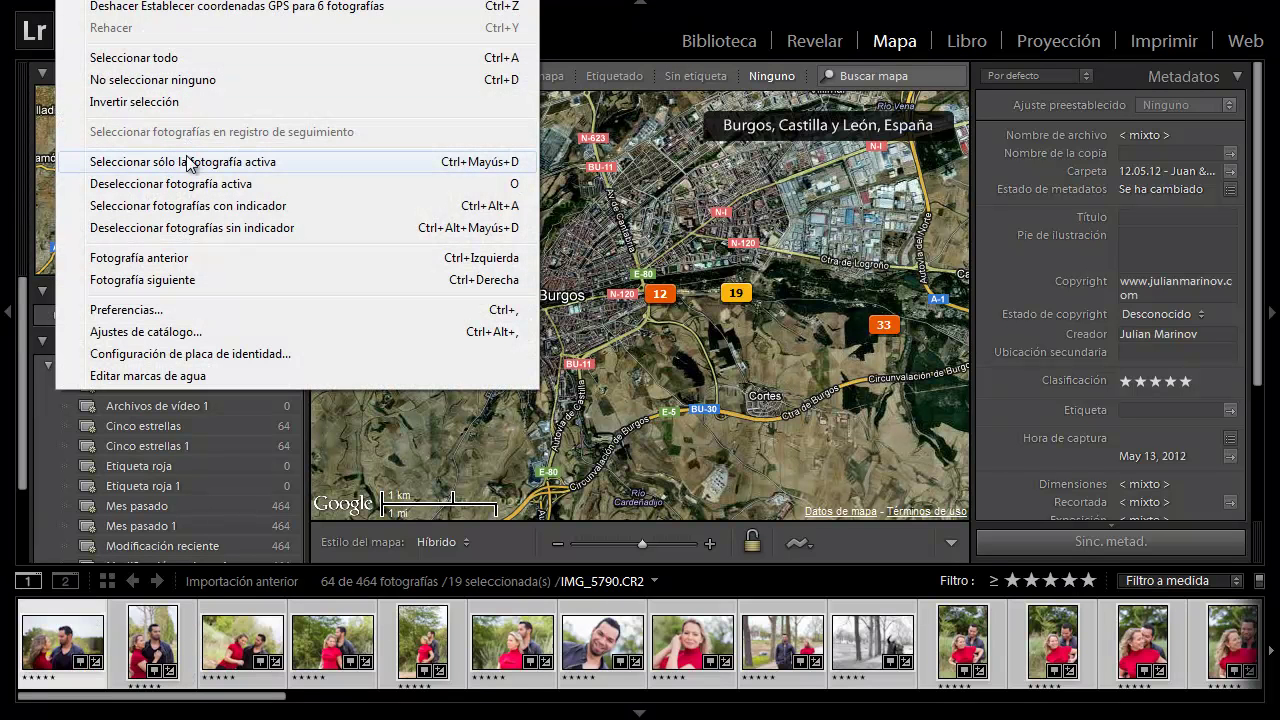
pyautogui.click(189, 172)
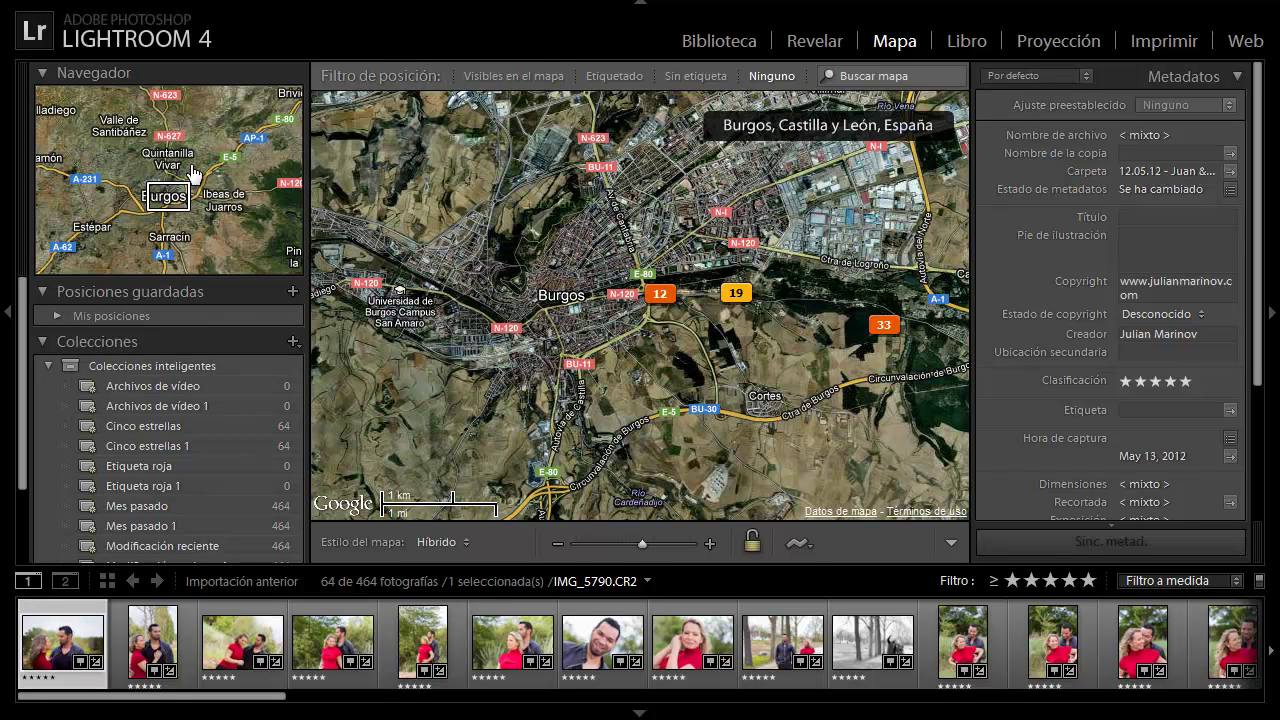
pyautogui.moveTo(1258, 312); pyautogui.dragTo(1265, 460)
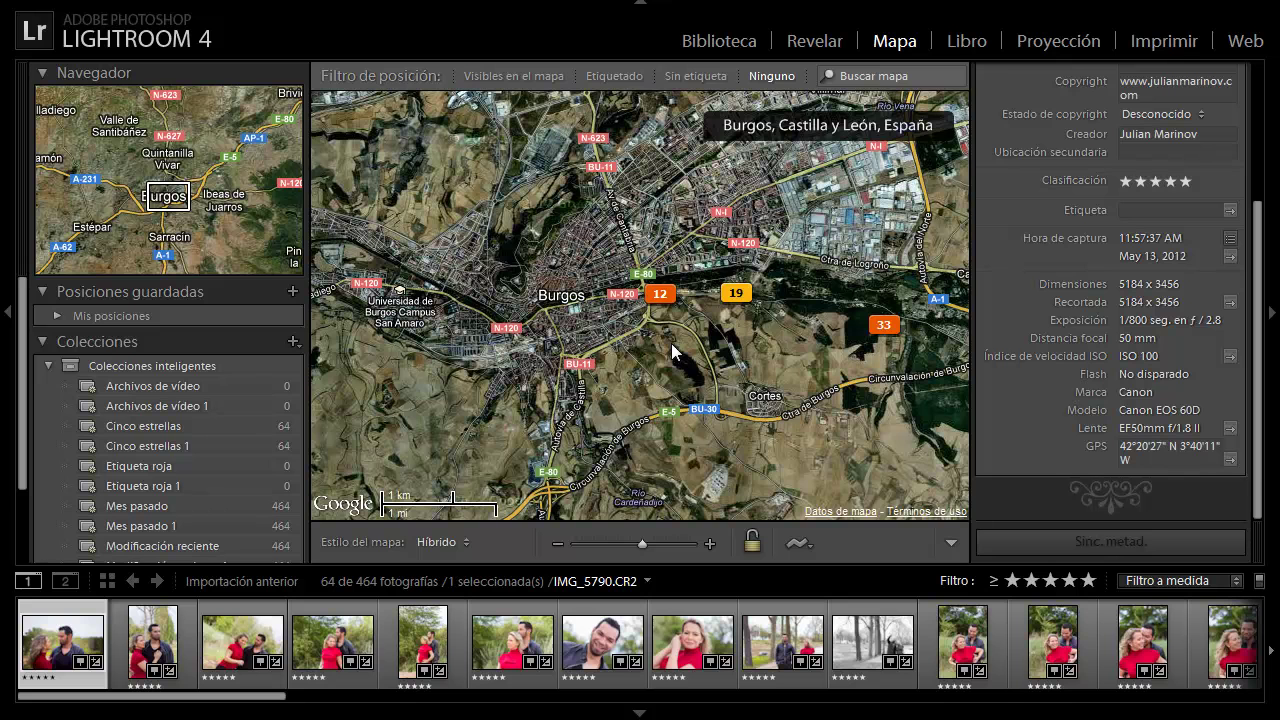
pyautogui.moveTo(672, 352); pyautogui.dragTo(474, 338)
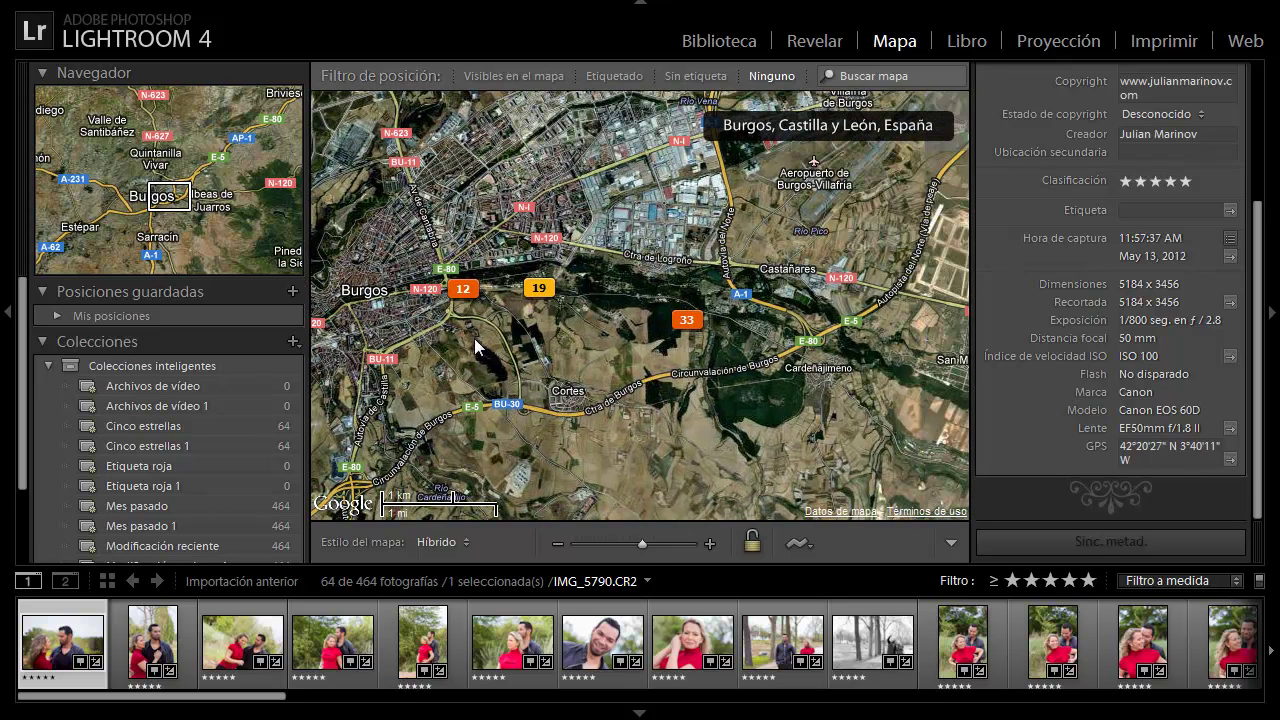
pyautogui.moveTo(660, 294)
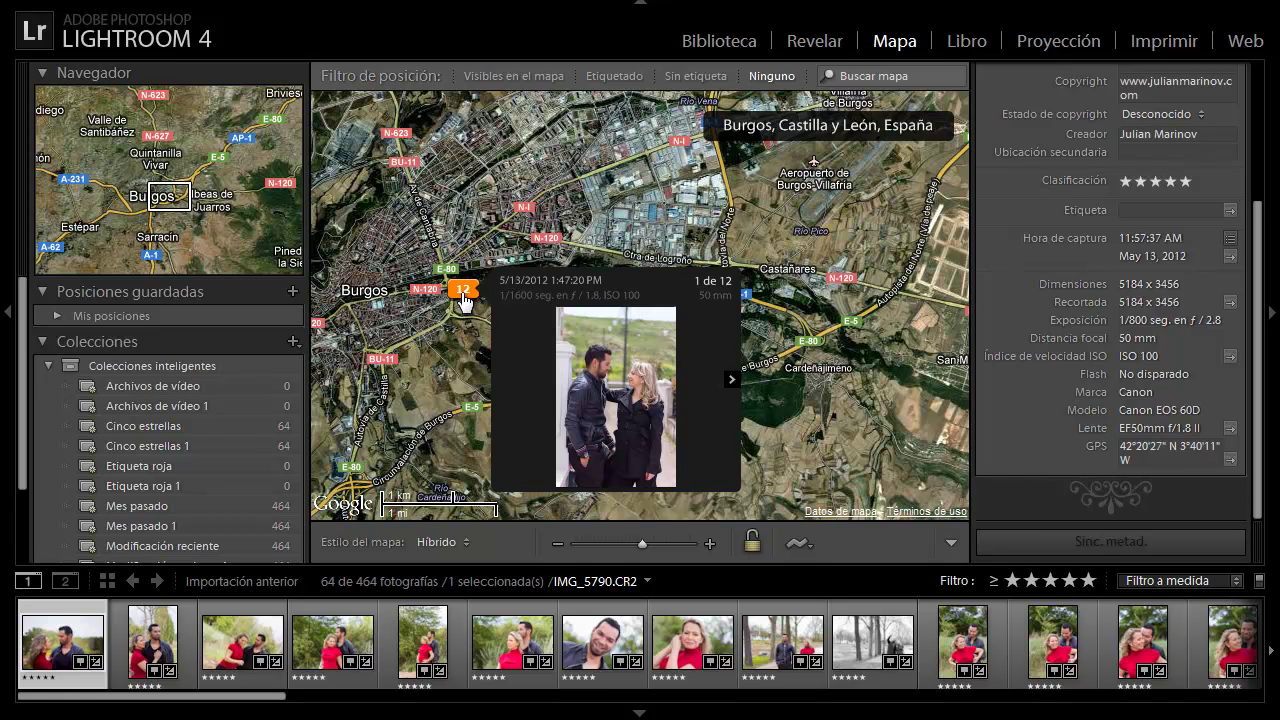
pyautogui.click(732, 382)
pyautogui.click(732, 380)
pyautogui.click(732, 380)
pyautogui.click(732, 380)
pyautogui.click(732, 380)
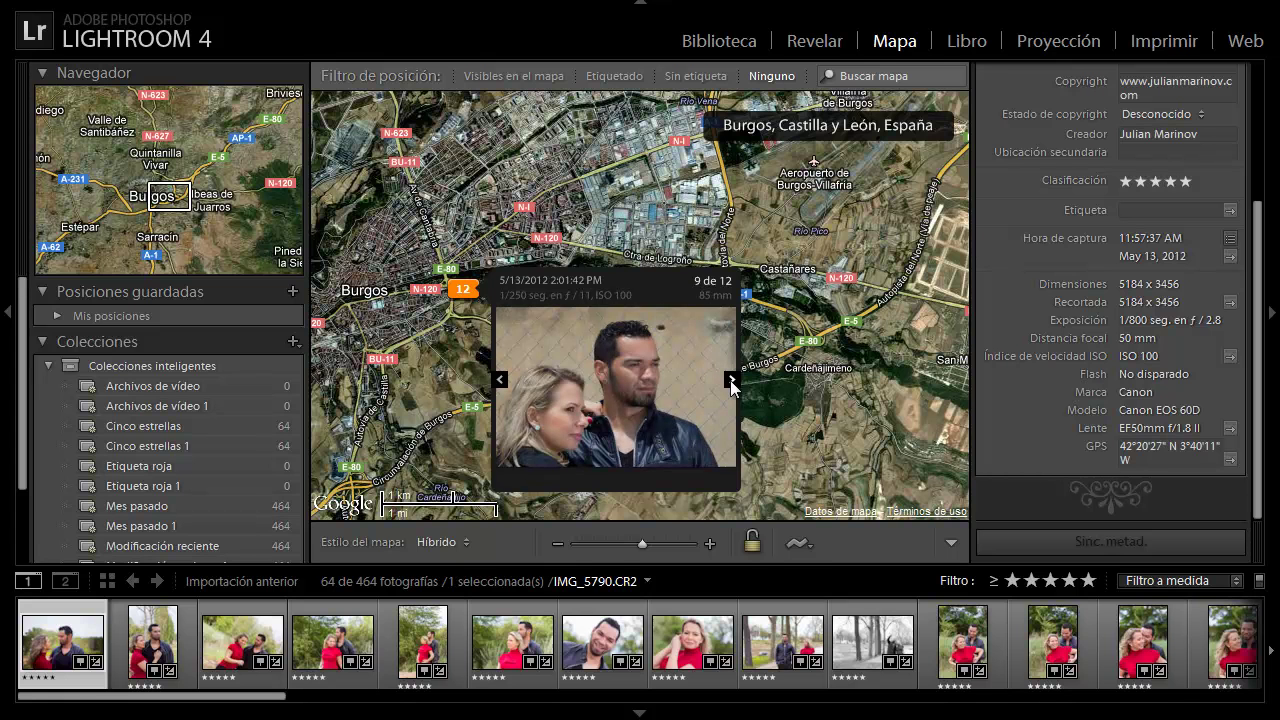
pyautogui.click(732, 380)
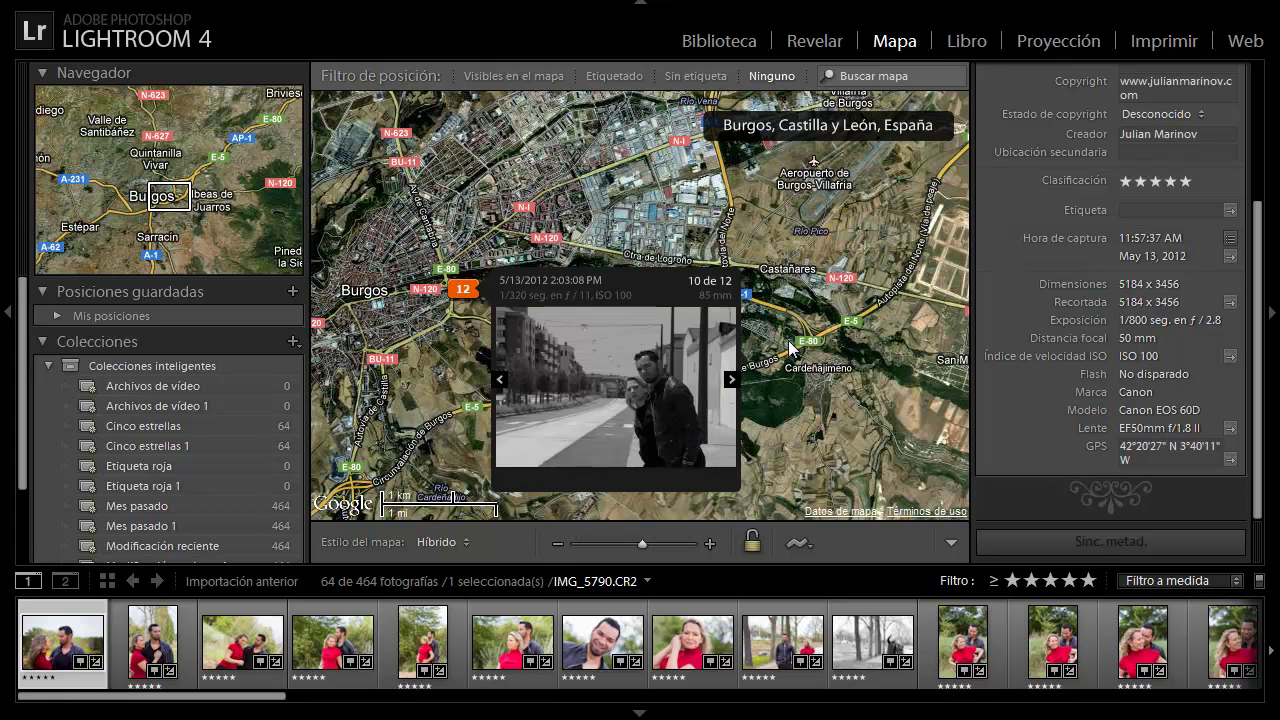
pyautogui.moveTo(686, 320)
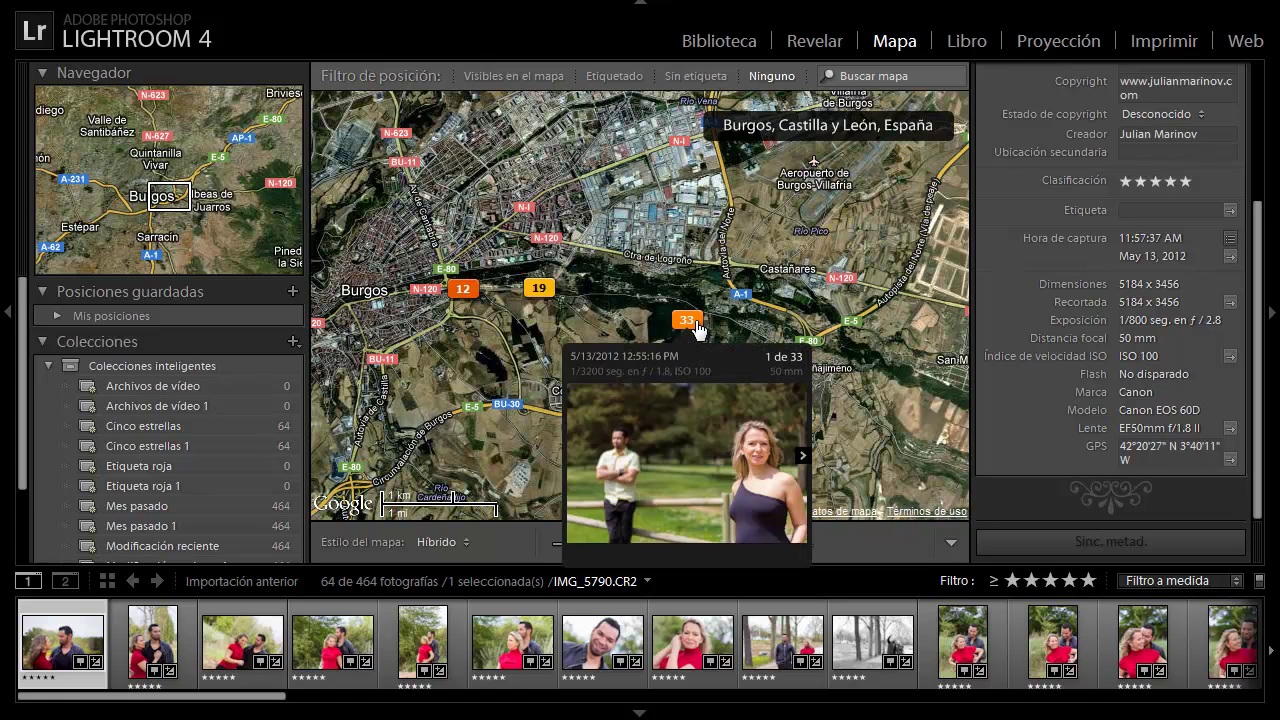
pyautogui.click(803, 457)
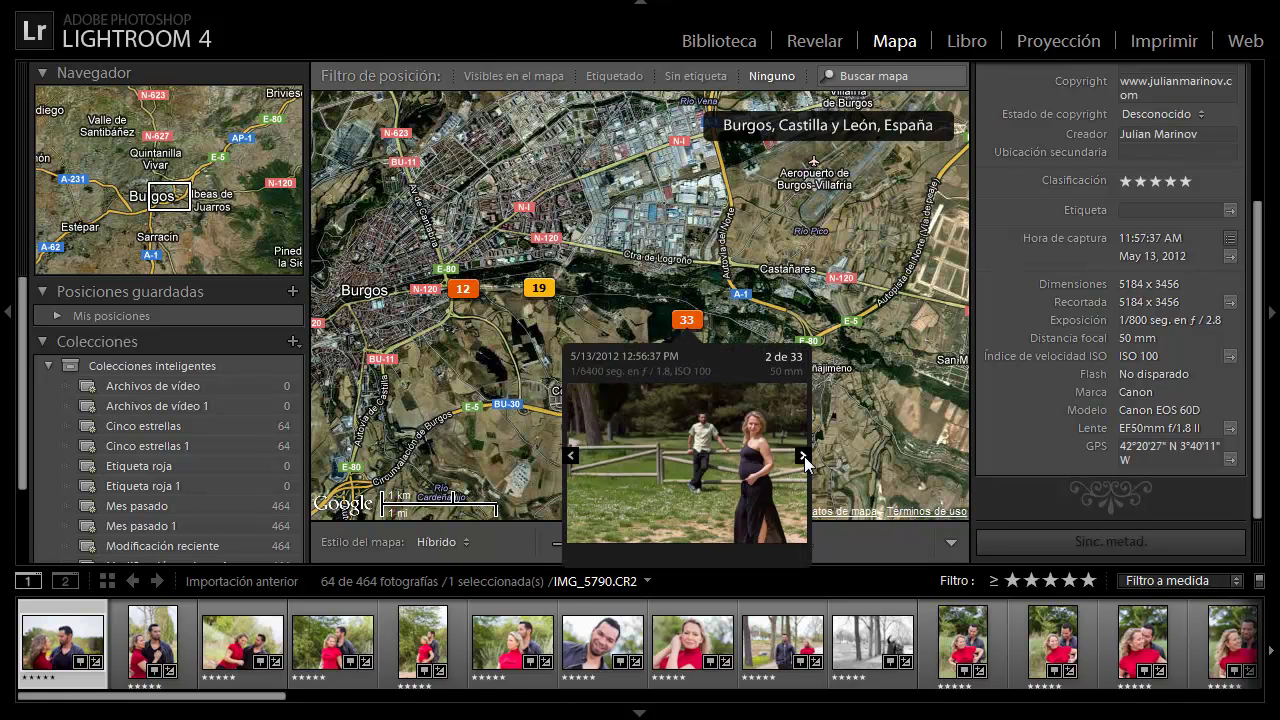
pyautogui.click(803, 457)
pyautogui.click(804, 457)
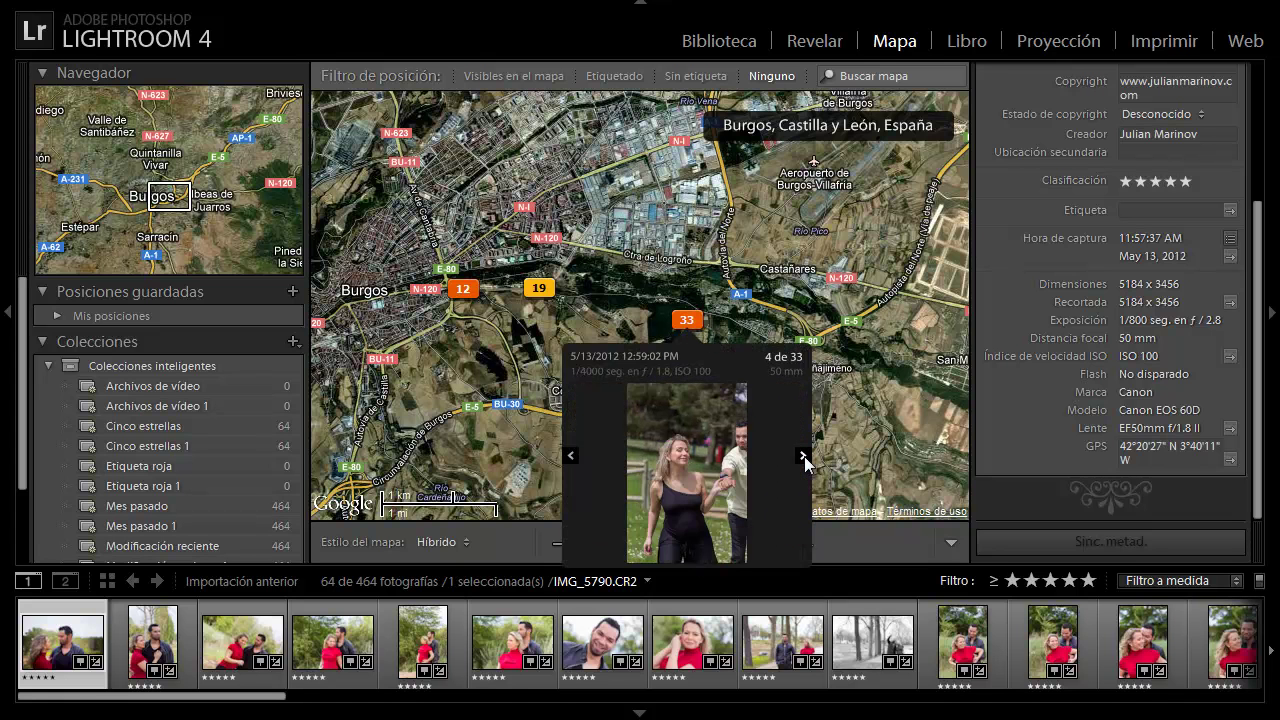
pyautogui.click(804, 457)
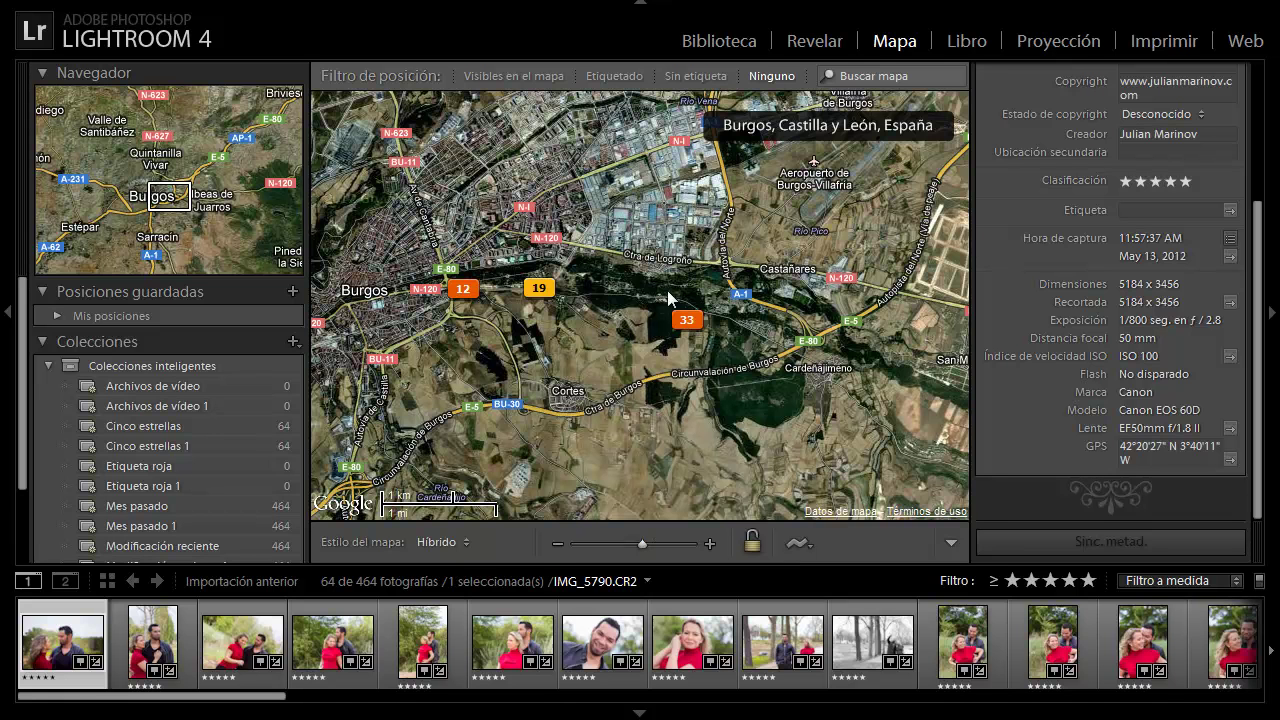